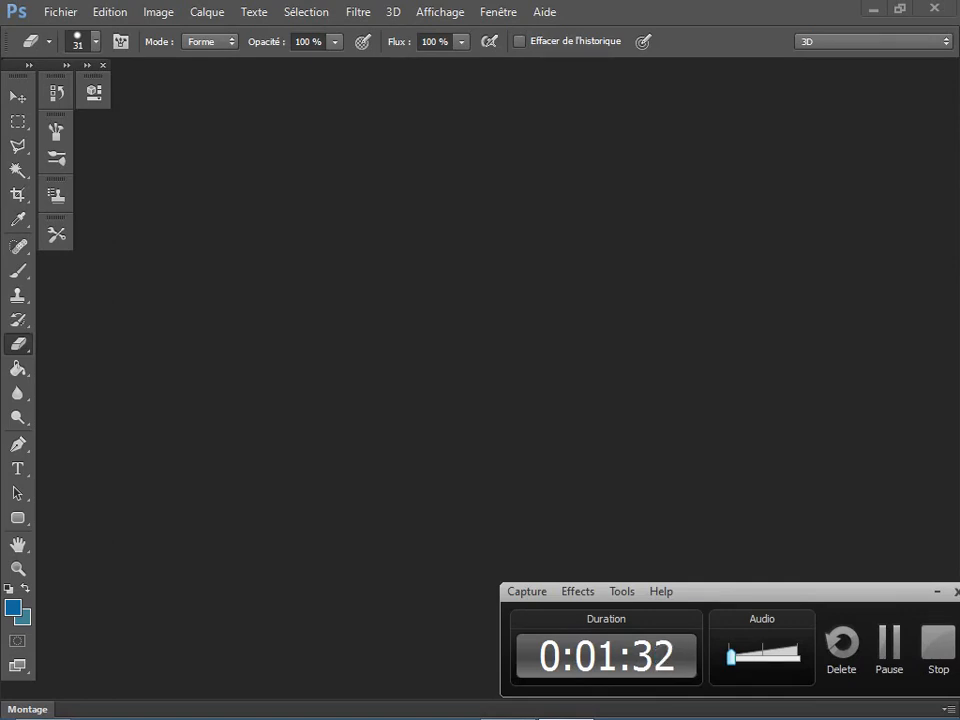
# Open the image Photoshop.jpg from the Bureau folder and close the document again
pyautogui.moveTo(720, 591); pyautogui.dragTo(212, 630)
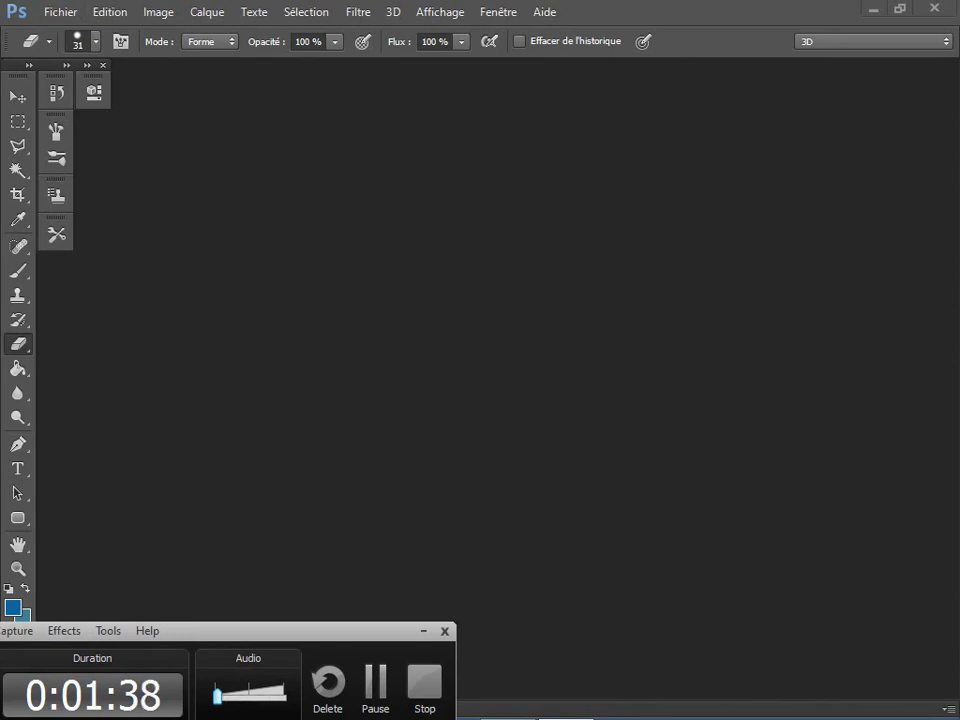
pyautogui.click(60, 12)
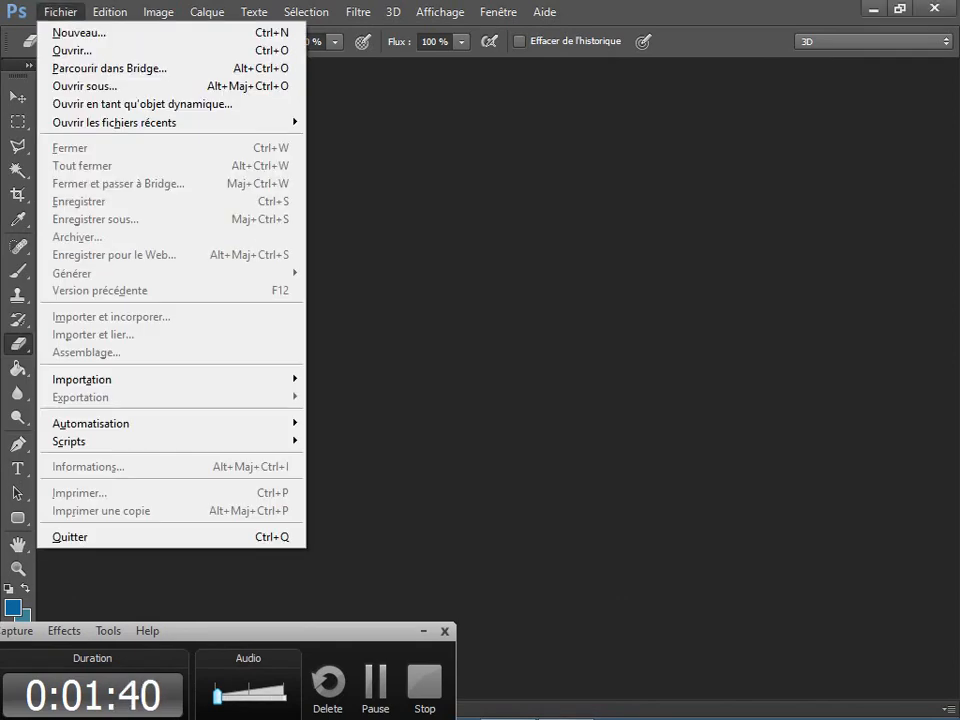
pyautogui.click(75, 50)
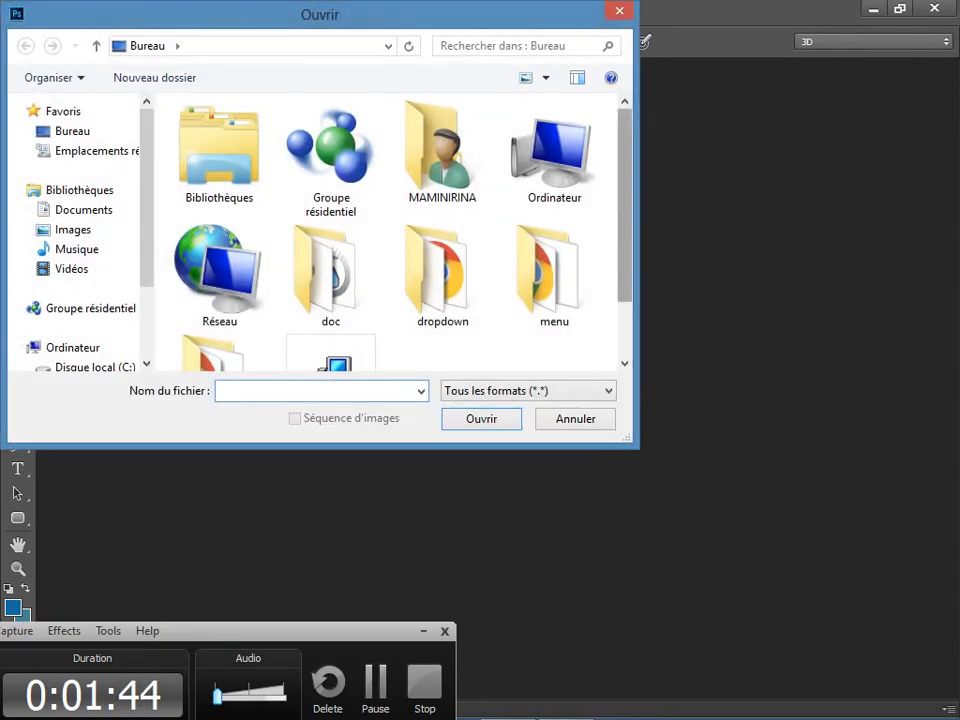
pyautogui.moveTo(624, 200); pyautogui.dragTo(624, 255)
pyautogui.click(442, 302)
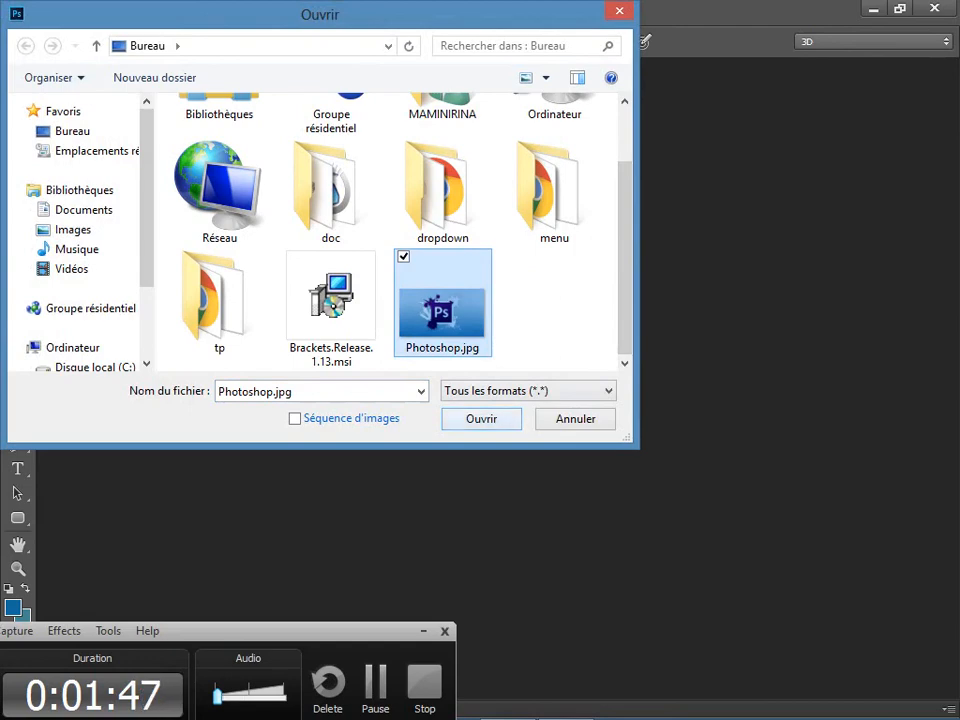
pyautogui.click(481, 418)
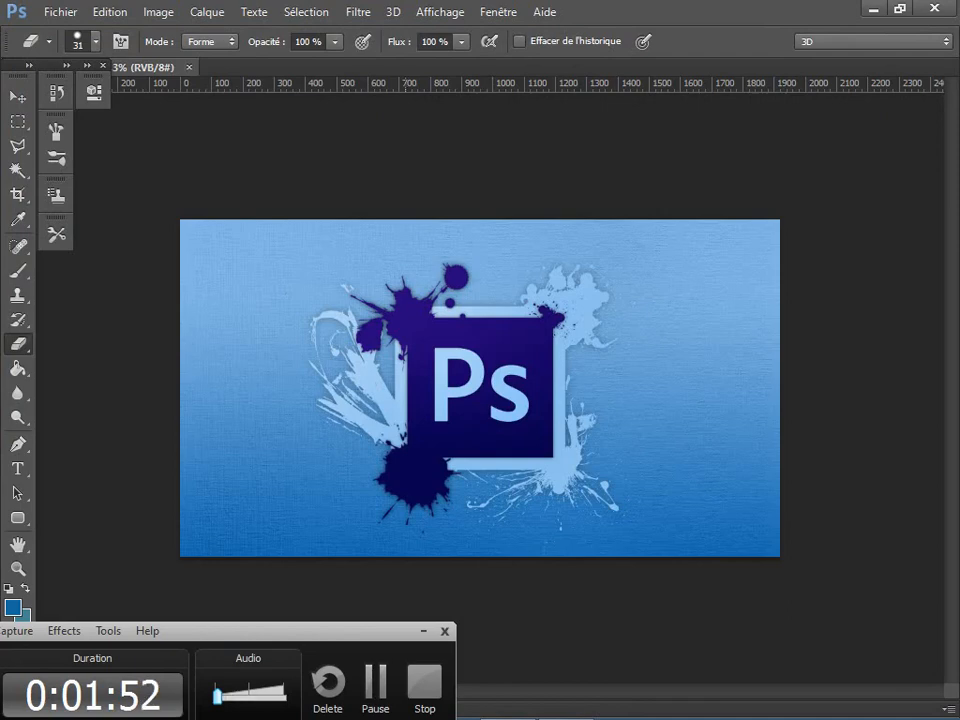
pyautogui.hotkey('ctrl', 'w')
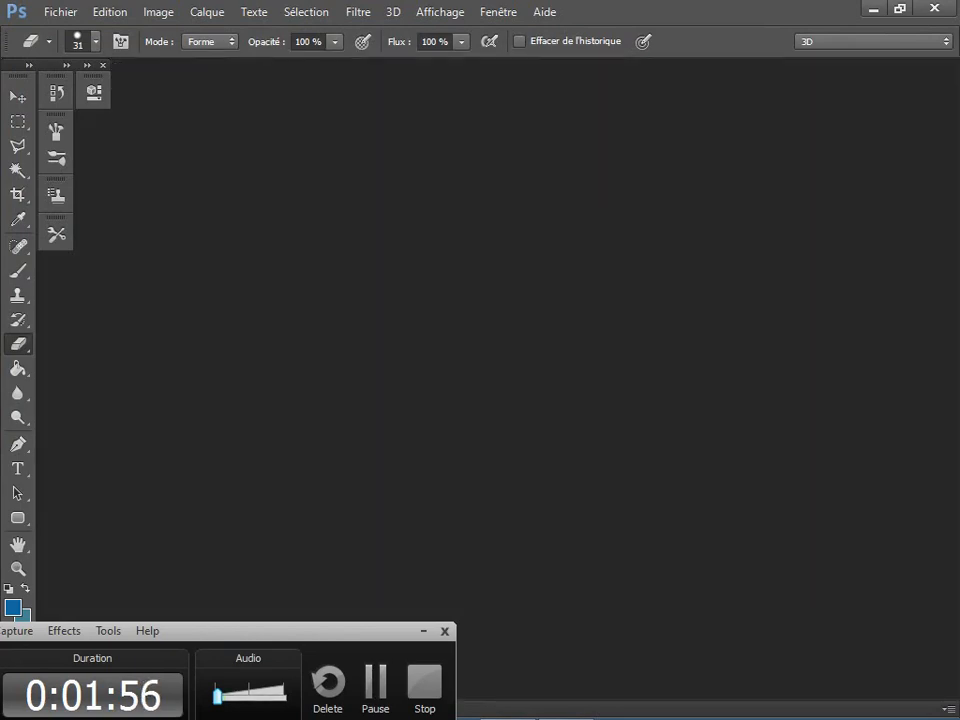
# Open the image Photoshop.jpg from the Bureau folder
pyautogui.hotkey('ctrl', 'o')
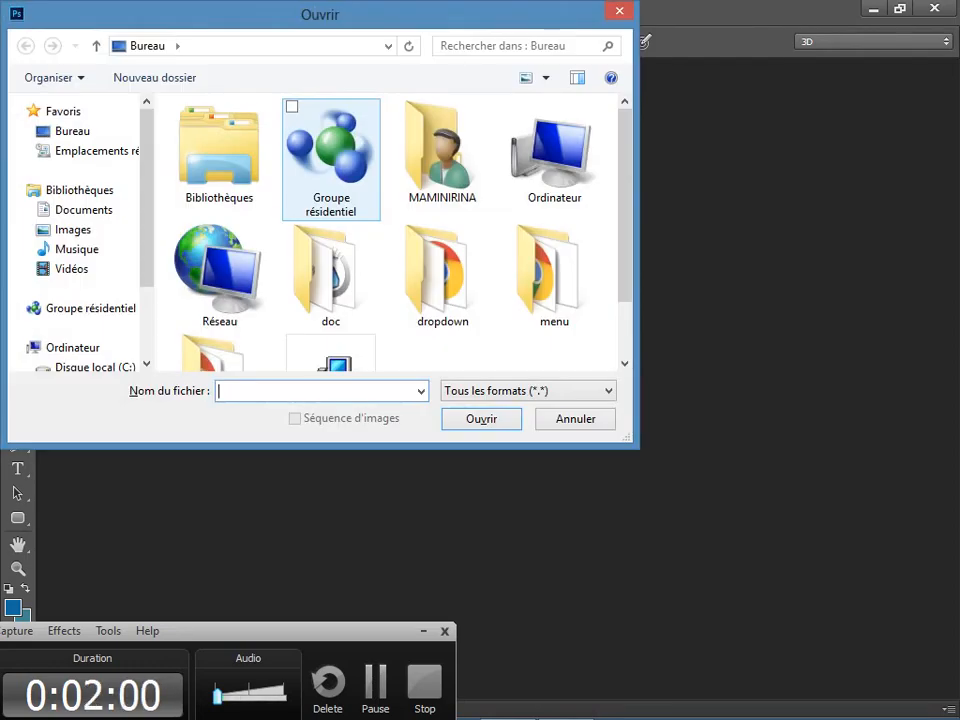
pyautogui.scroll(-1, 442, 300)
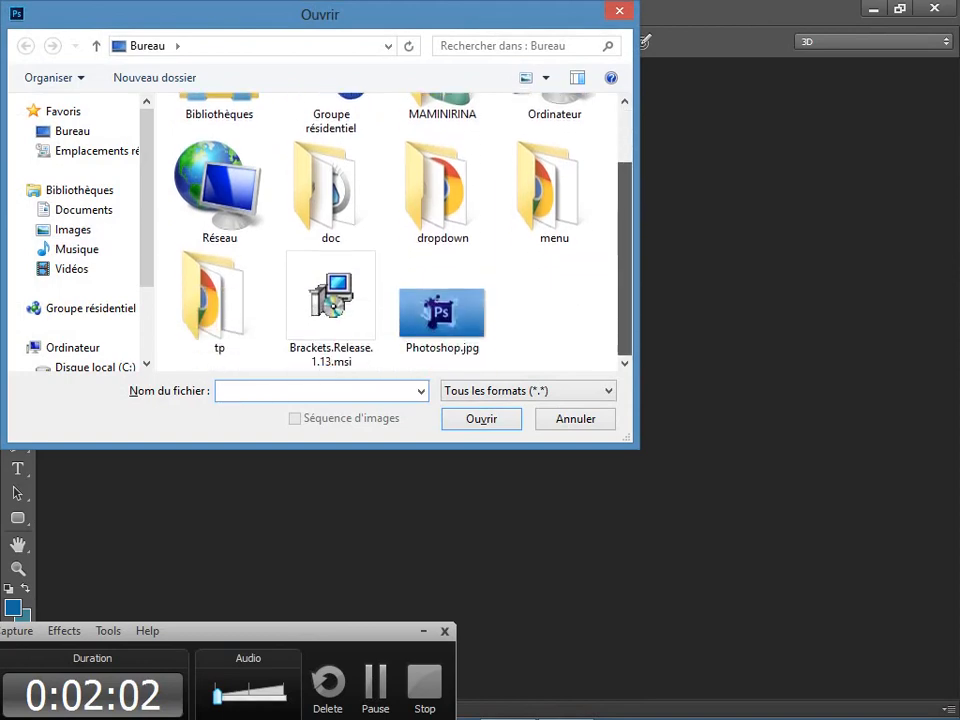
pyautogui.click(442, 300)
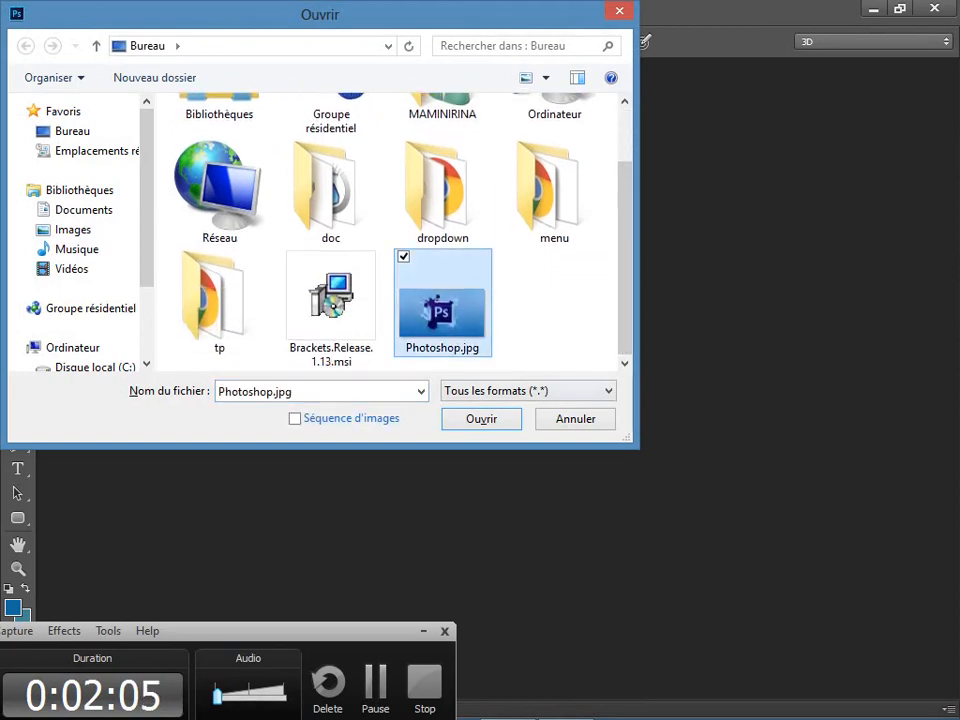
pyautogui.click(481, 419)
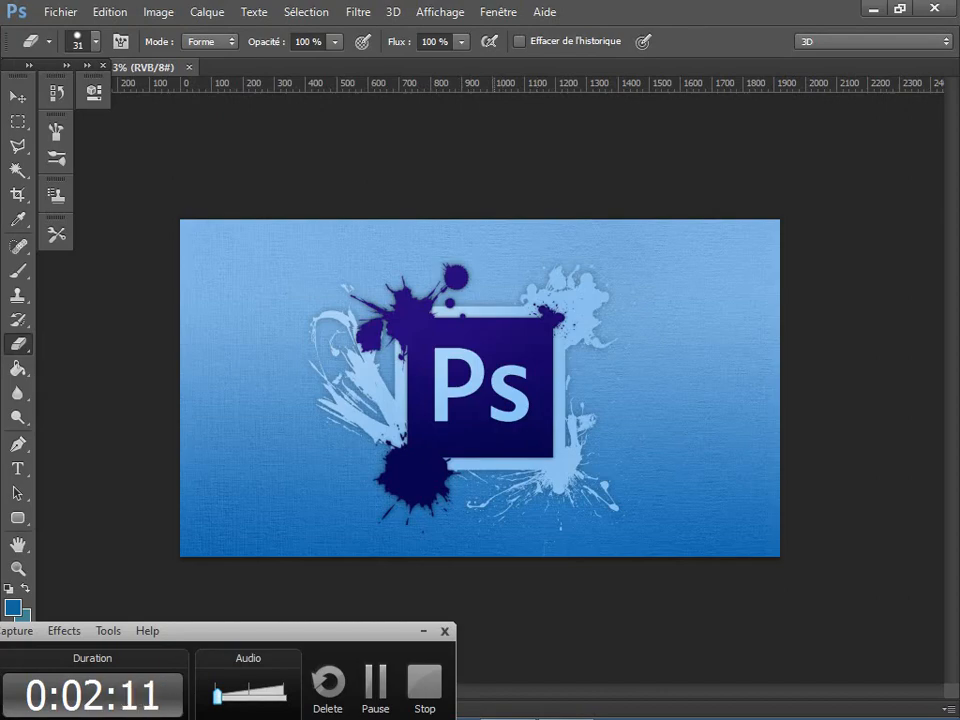
# Display the Calques panel and move it higher, keeping its full width on screen
pyautogui.click(498, 12)
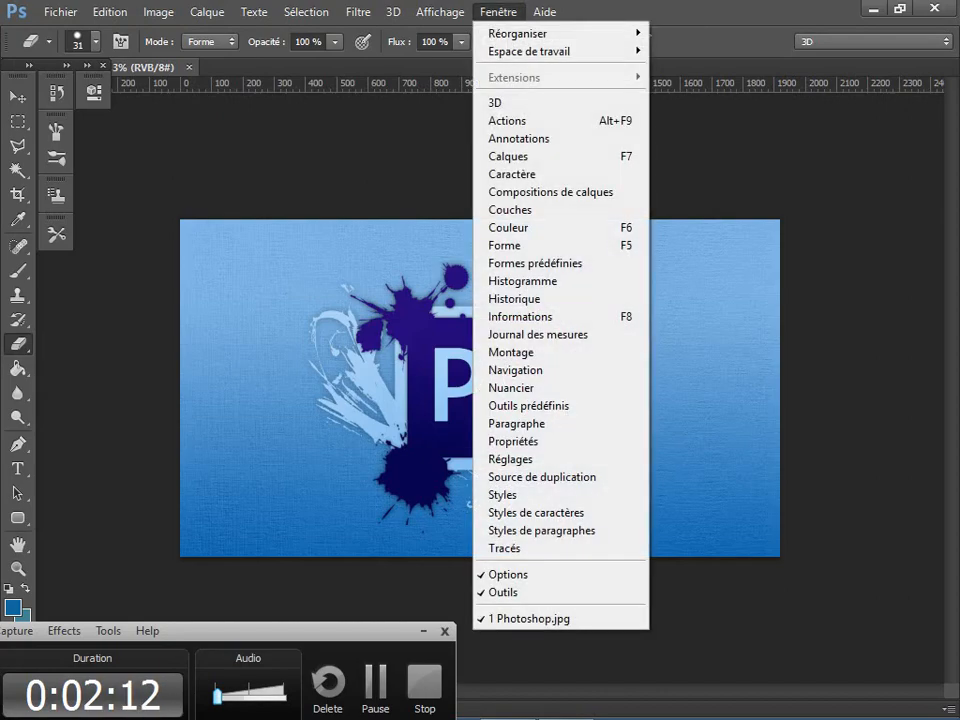
pyautogui.click(508, 156)
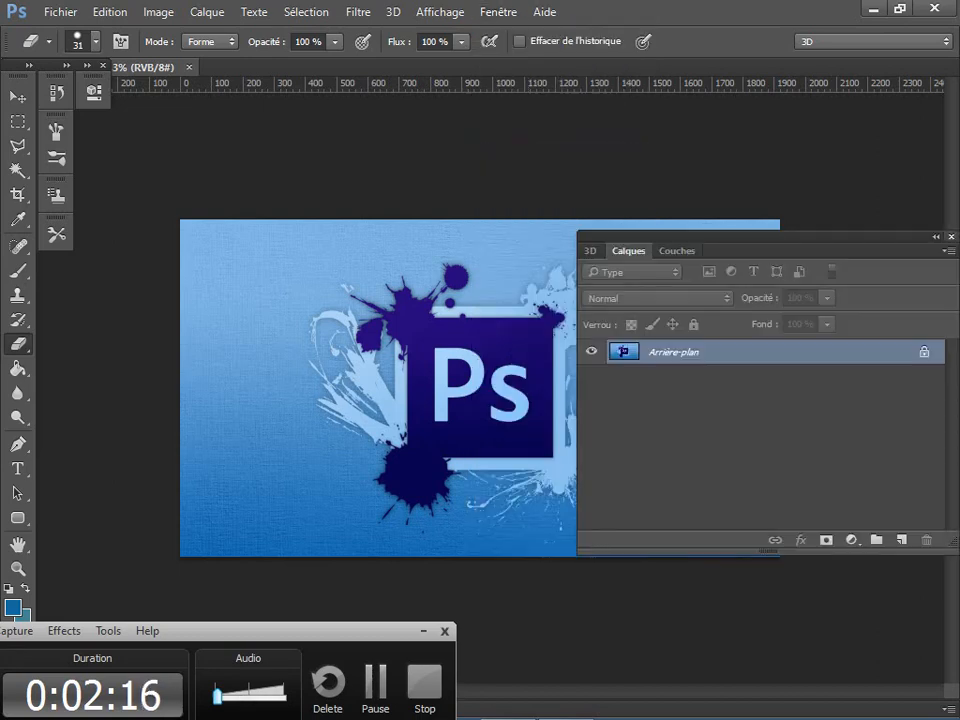
pyautogui.click(950, 236)
pyautogui.press('F7')
pyautogui.moveTo(750, 192); pyautogui.dragTo(789, 146)
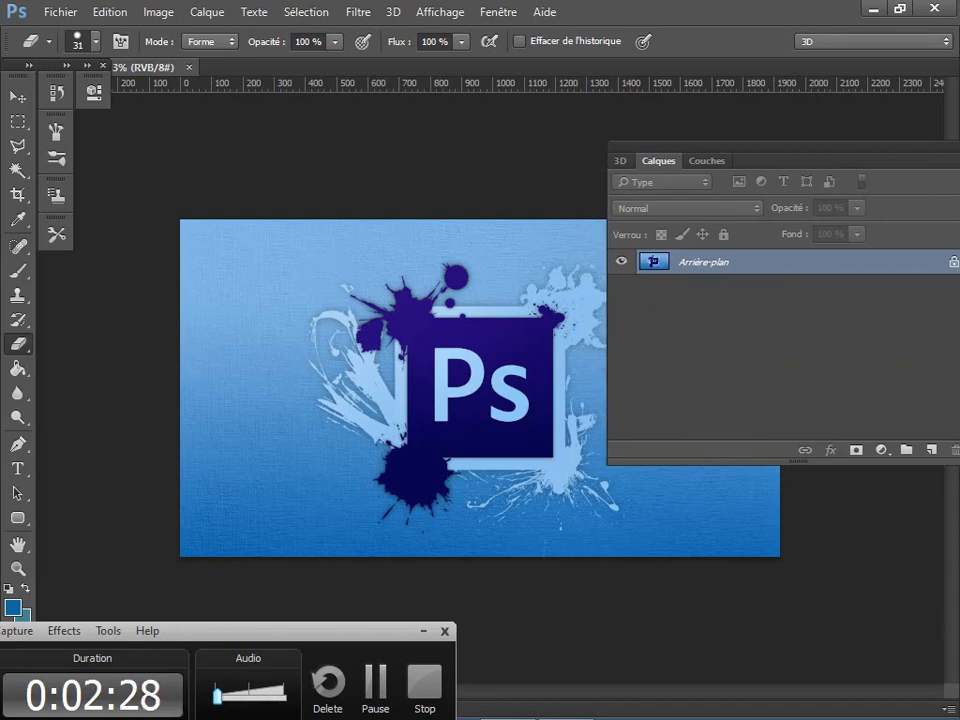
pyautogui.moveTo(783, 146); pyautogui.dragTo(731, 140)
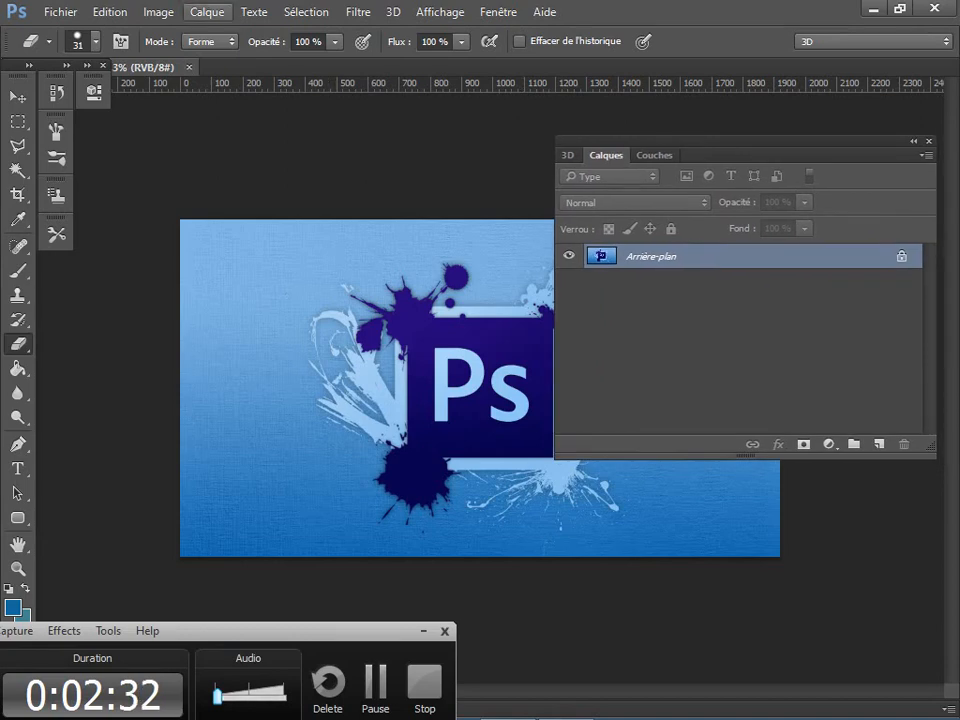
# Create a new layer named Sary above the Arrière-plan layer
pyautogui.click(207, 12)
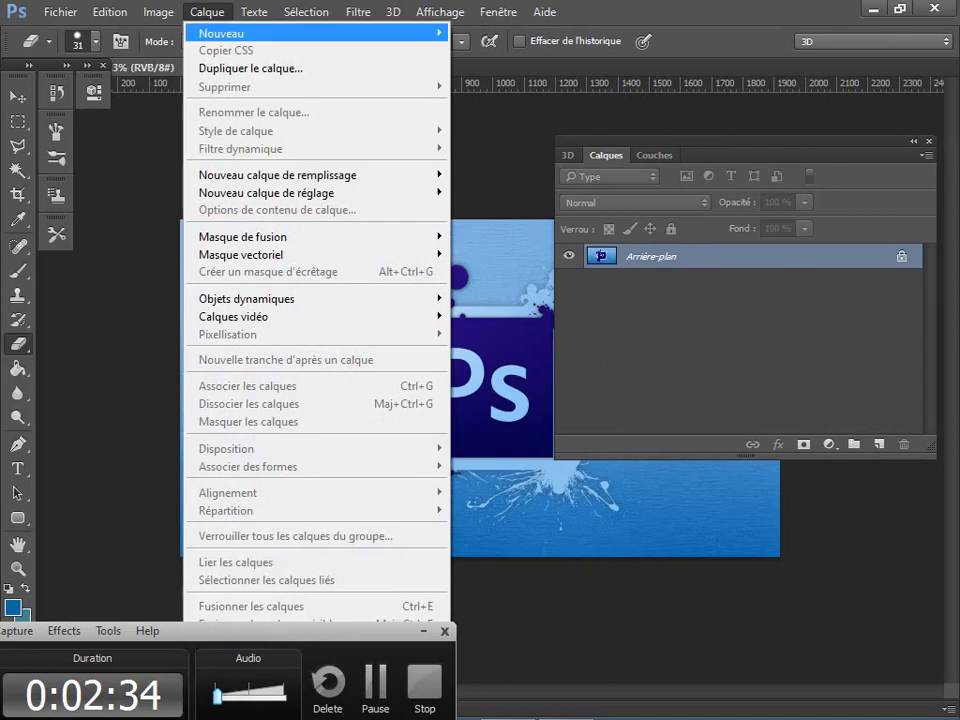
pyautogui.moveTo(220, 33)
pyautogui.click(489, 31)
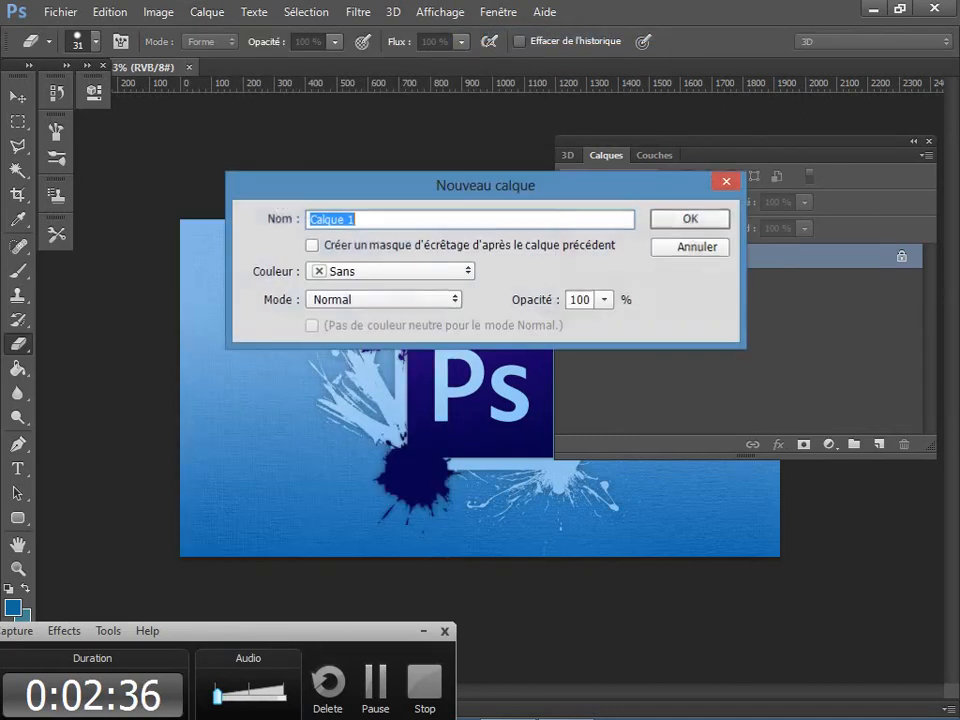
pyautogui.click(356, 219)
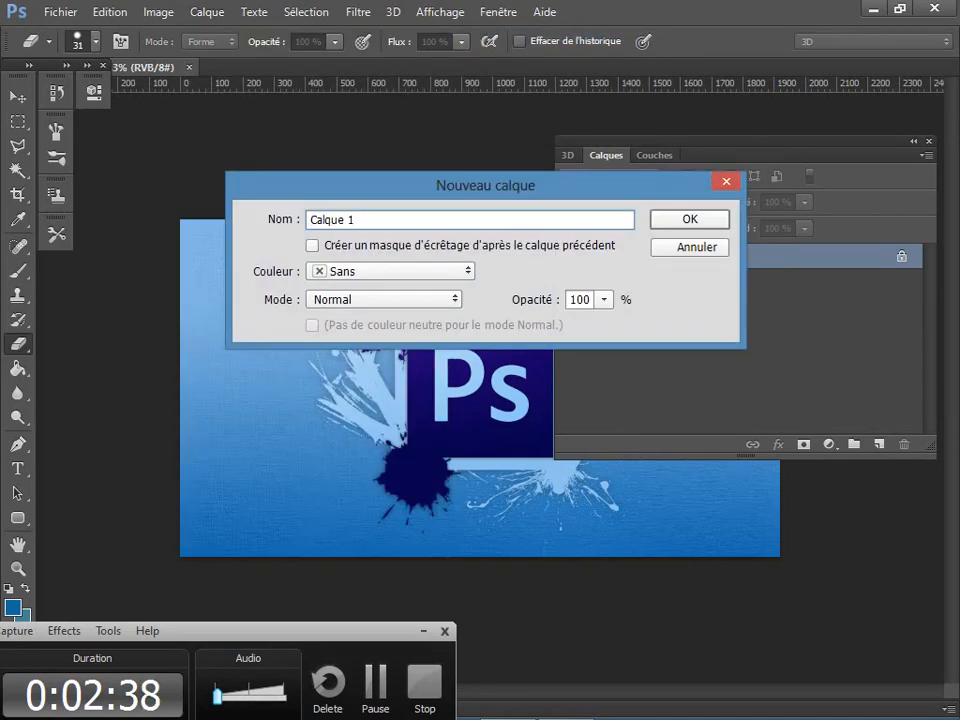
pyautogui.press('BackSpace')
pyautogui.press('BackSpace')
pyautogui.press('BackSpace')
pyautogui.press('BackSpace')
pyautogui.press('BackSpace')
pyautogui.press('BackSpace')
pyautogui.press('BackSpace')
pyautogui.press('BackSpace')
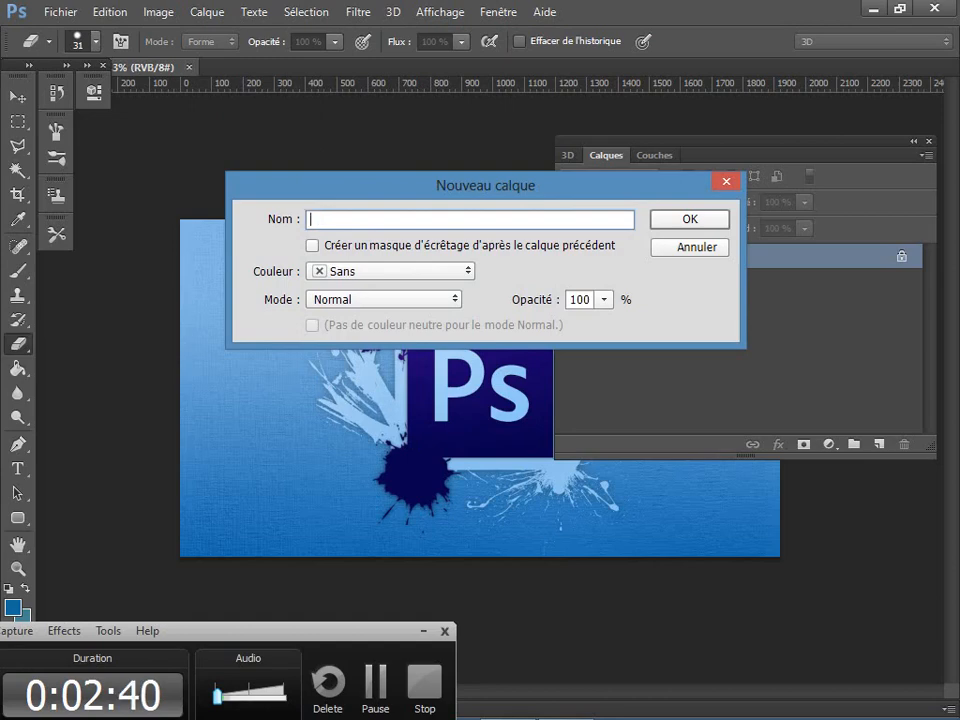
pyautogui.write('Sary')
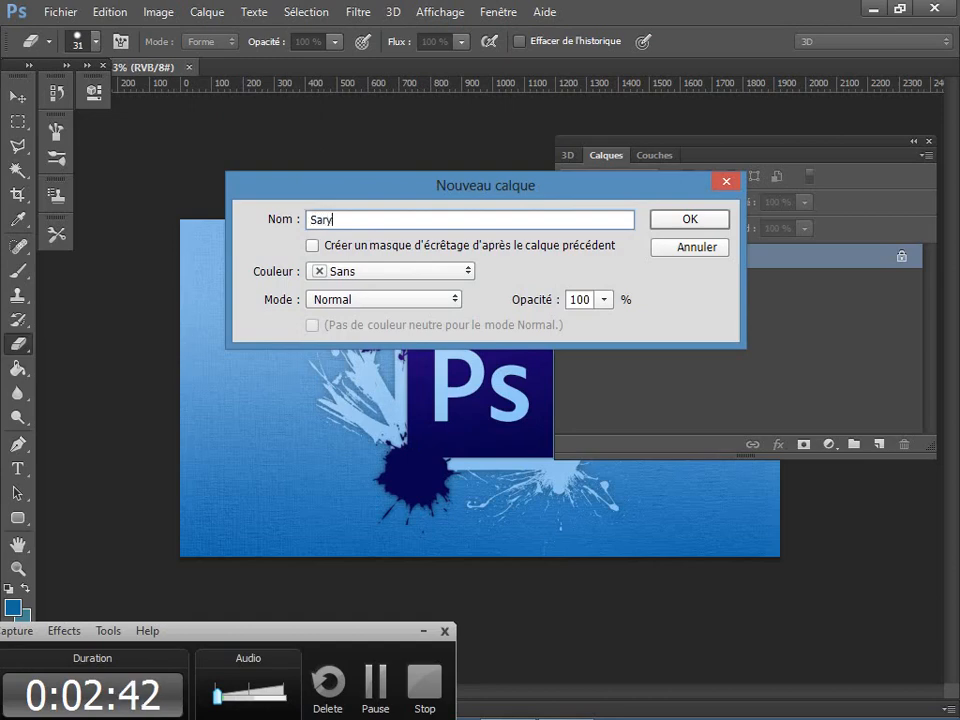
pyautogui.press('Return')
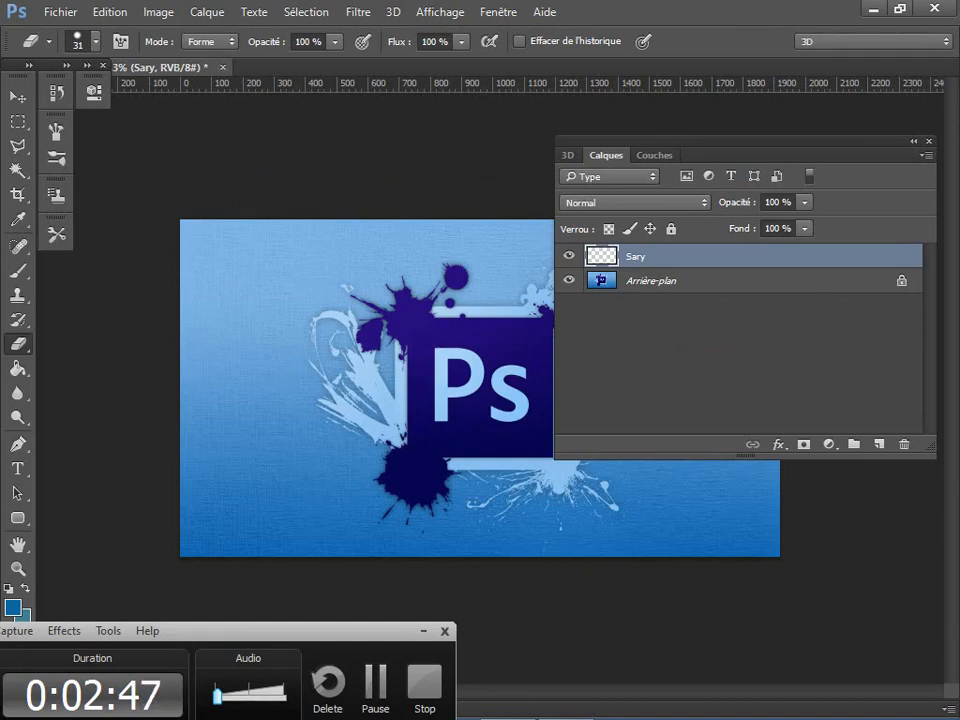
# Add another new layer named Photos above the Sary layer
pyautogui.click(751, 280)
pyautogui.click(751, 256)
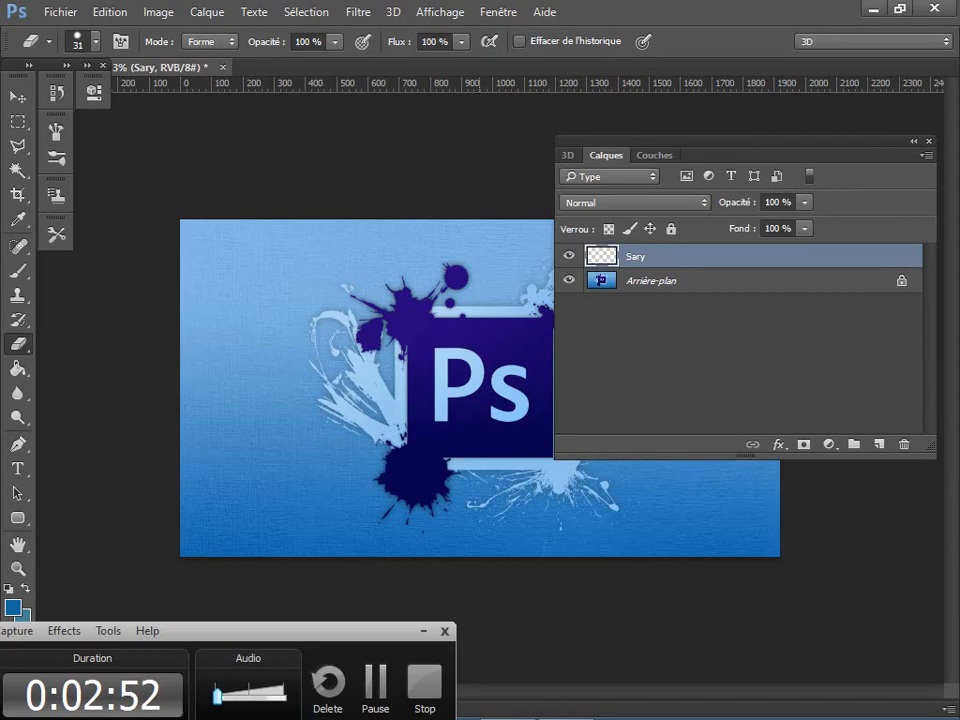
pyautogui.hotkey('ctrl', 'shift', 'n')
pyautogui.press('BackSpace')
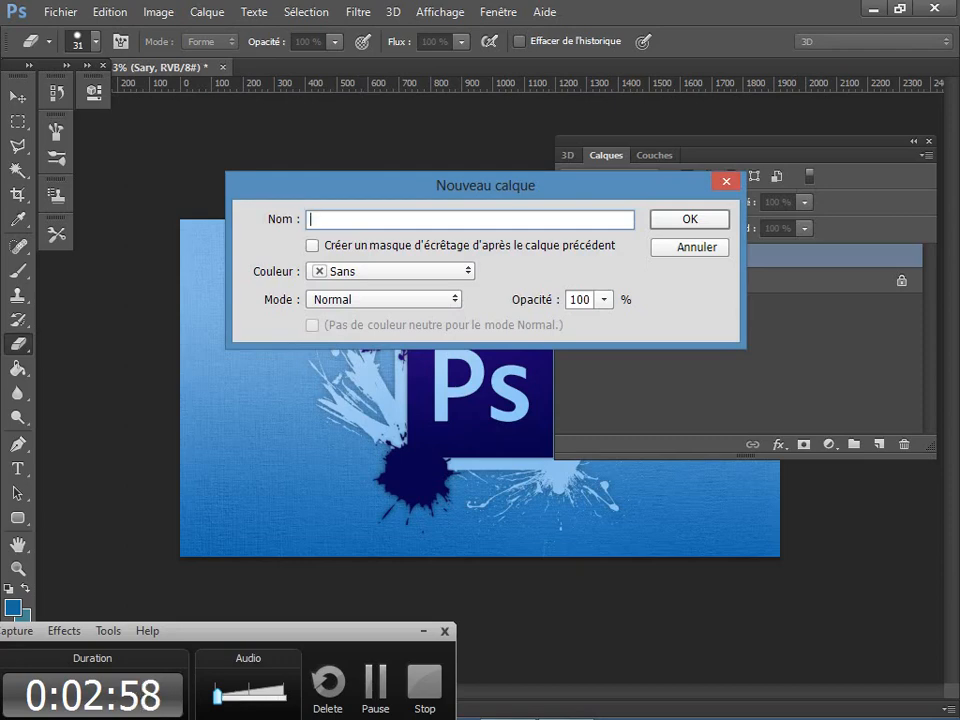
pyautogui.write('hotos')
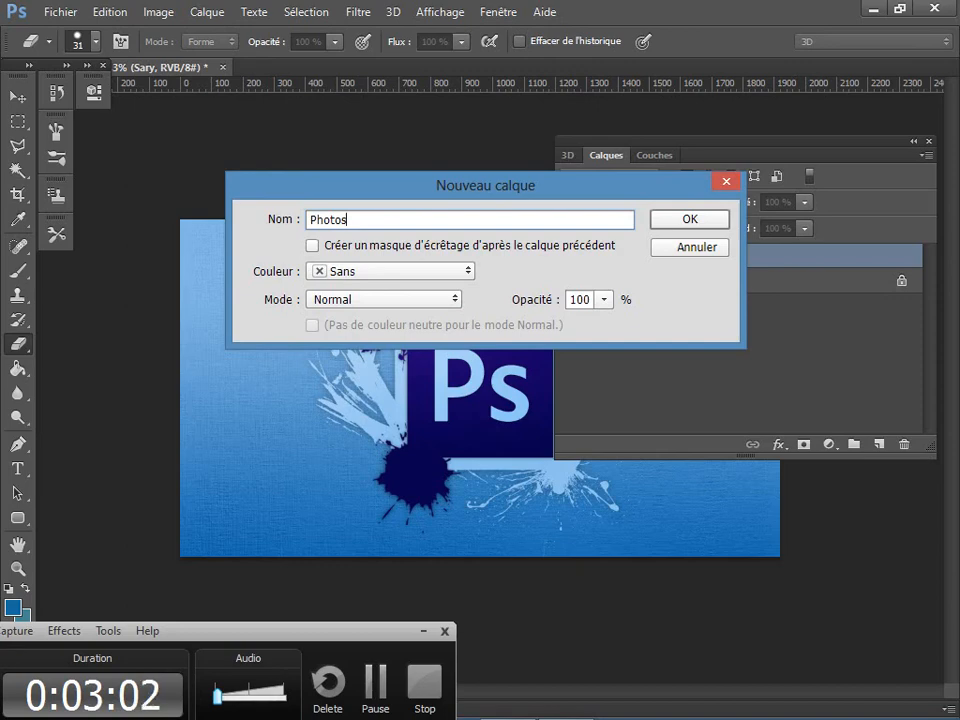
pyautogui.press('Return')
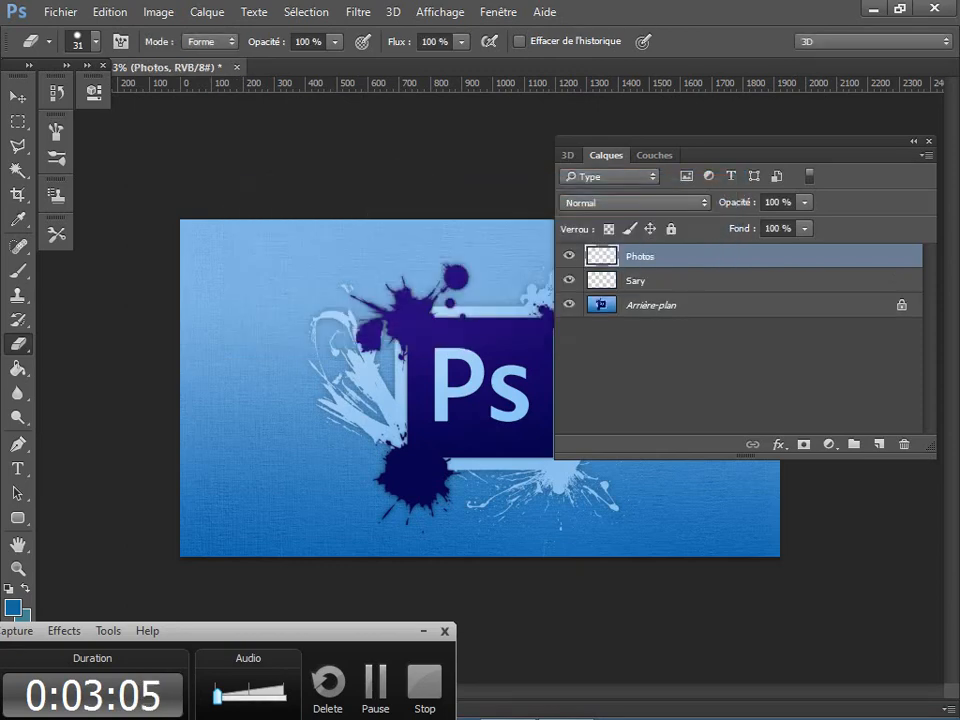
# Move the Calques panel clear of the Ps logo and delete the Sary layer
pyautogui.moveTo(700, 142); pyautogui.dragTo(753, 105)
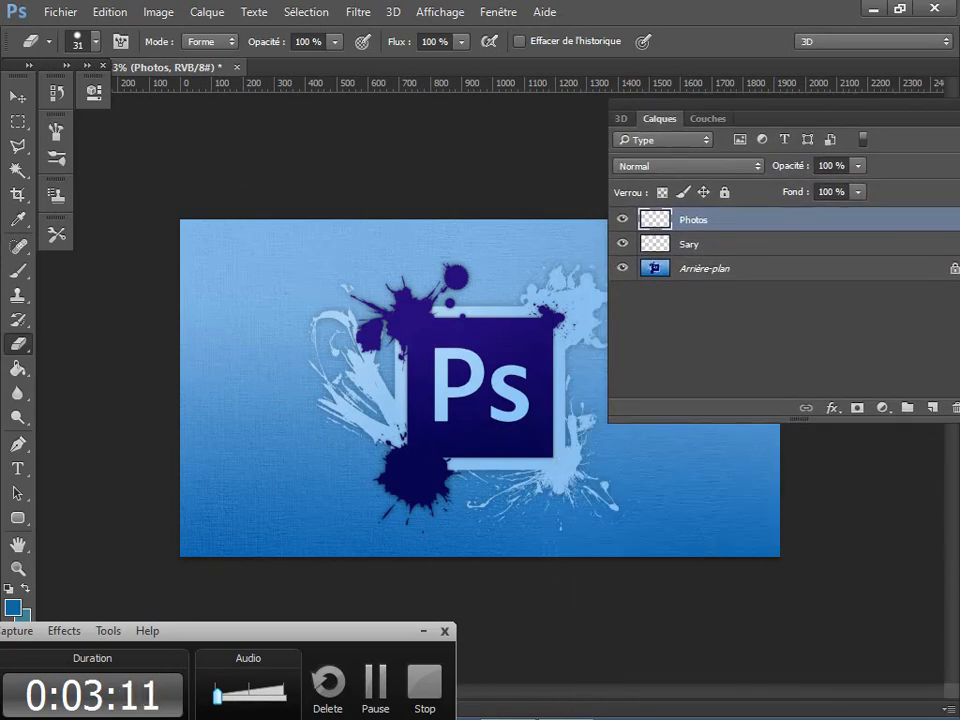
pyautogui.click(720, 244)
pyautogui.click(720, 219)
pyautogui.click(720, 244)
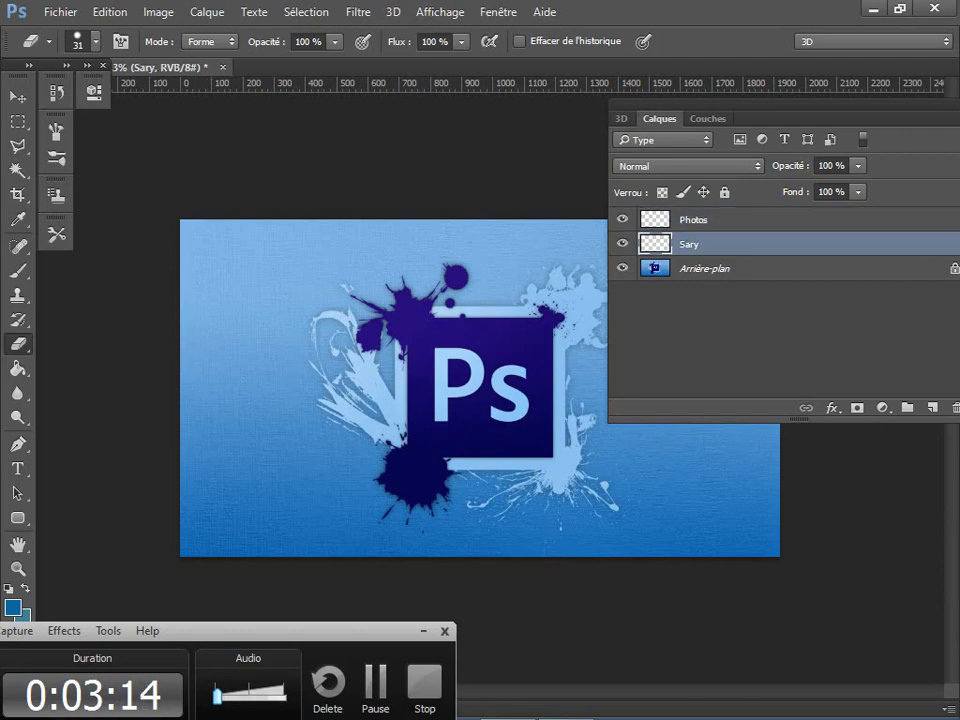
pyautogui.press('Delete')
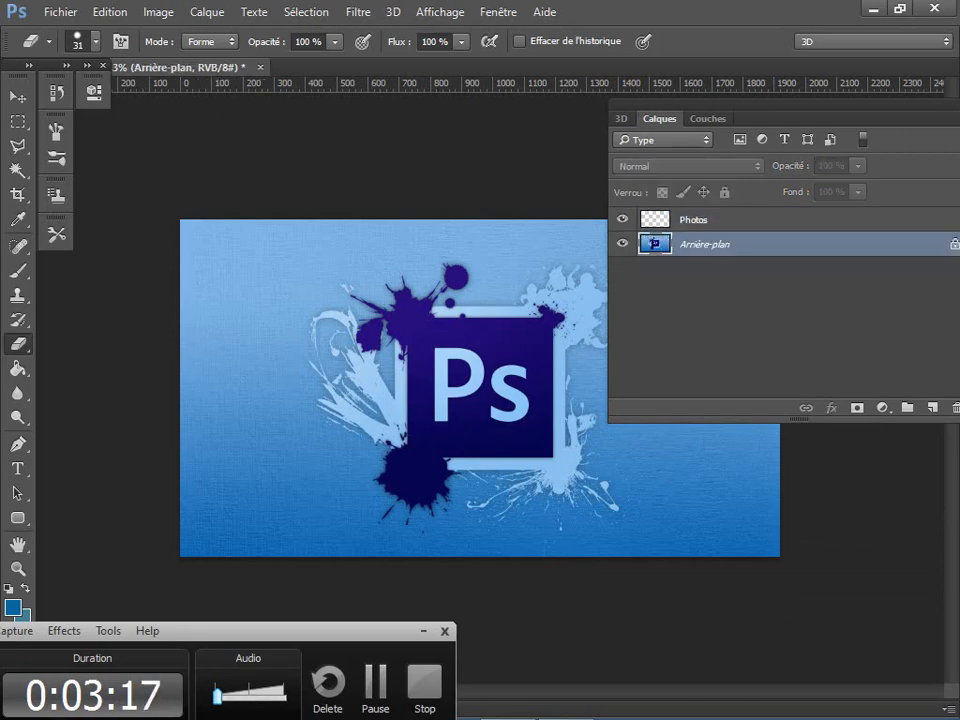
pyautogui.click(720, 219)
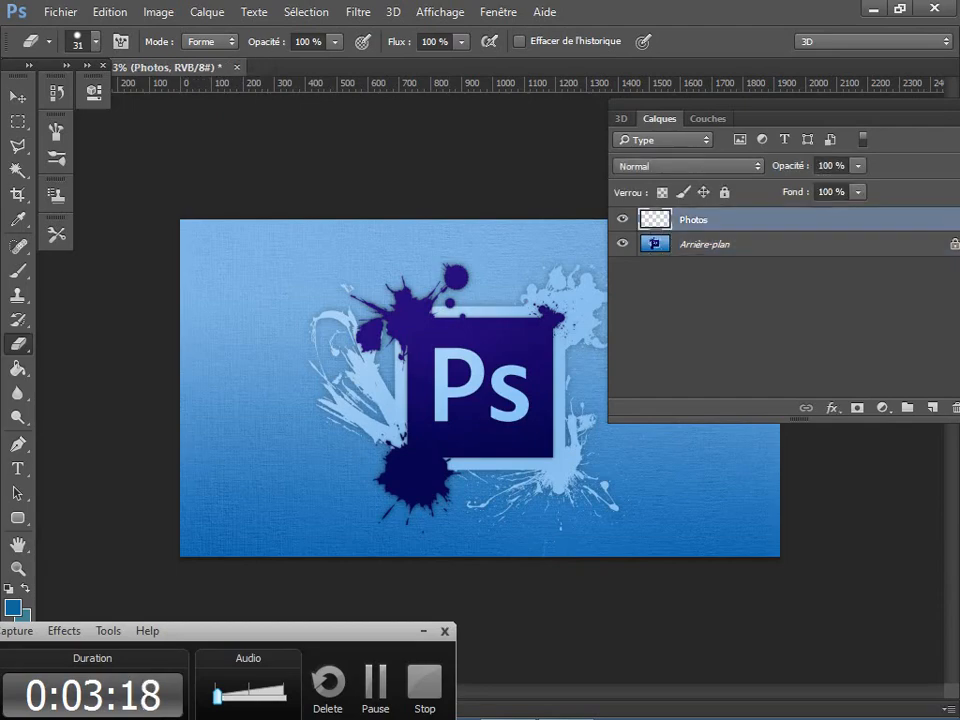
pyautogui.rightClick(693, 219)
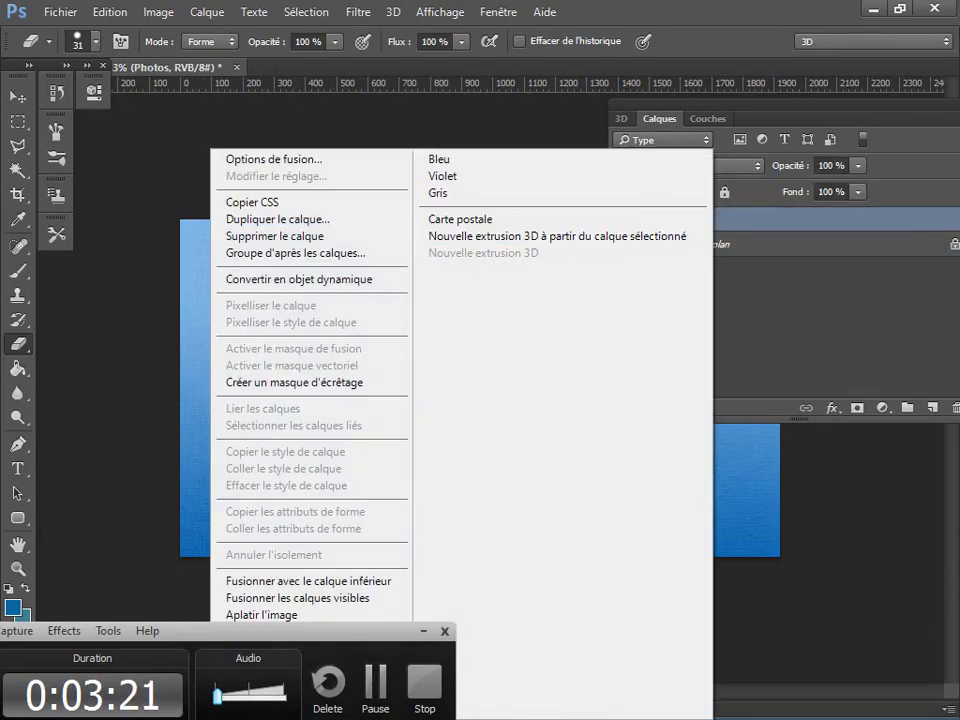
pyautogui.moveTo(350, 631); pyautogui.dragTo(23, 651)
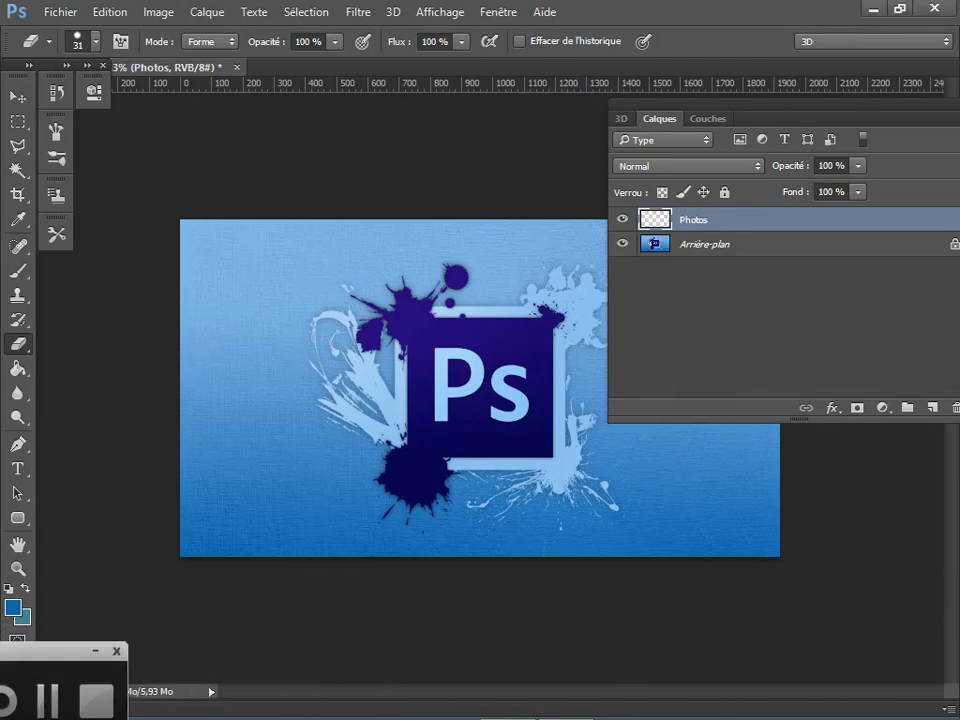
pyautogui.rightClick(668, 219)
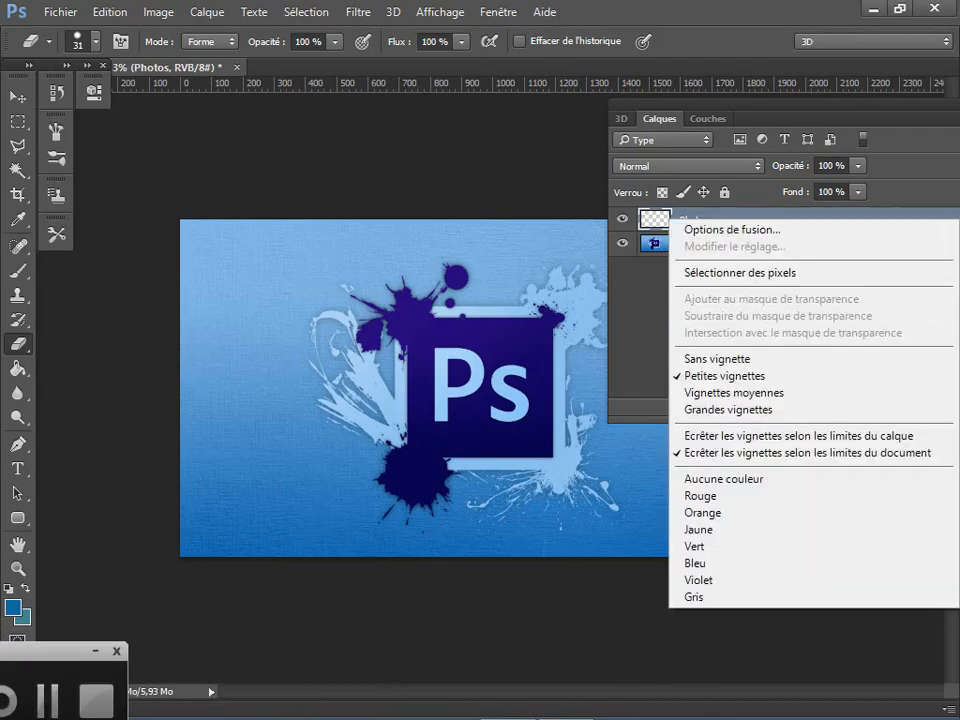
pyautogui.press('Escape')
pyautogui.rightClick(663, 216)
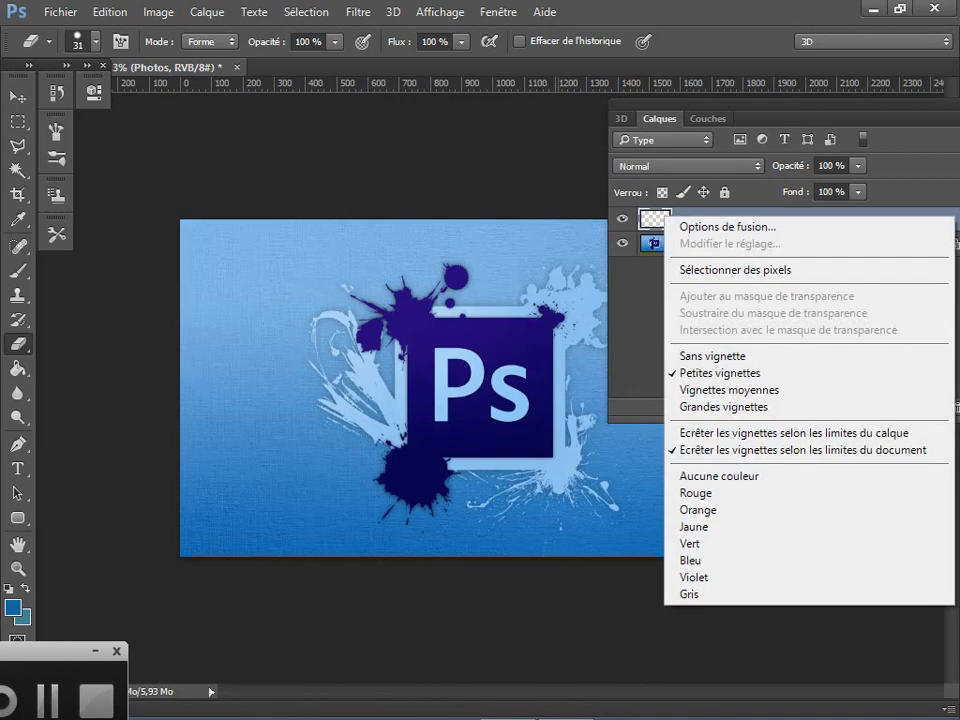
pyautogui.press('Escape')
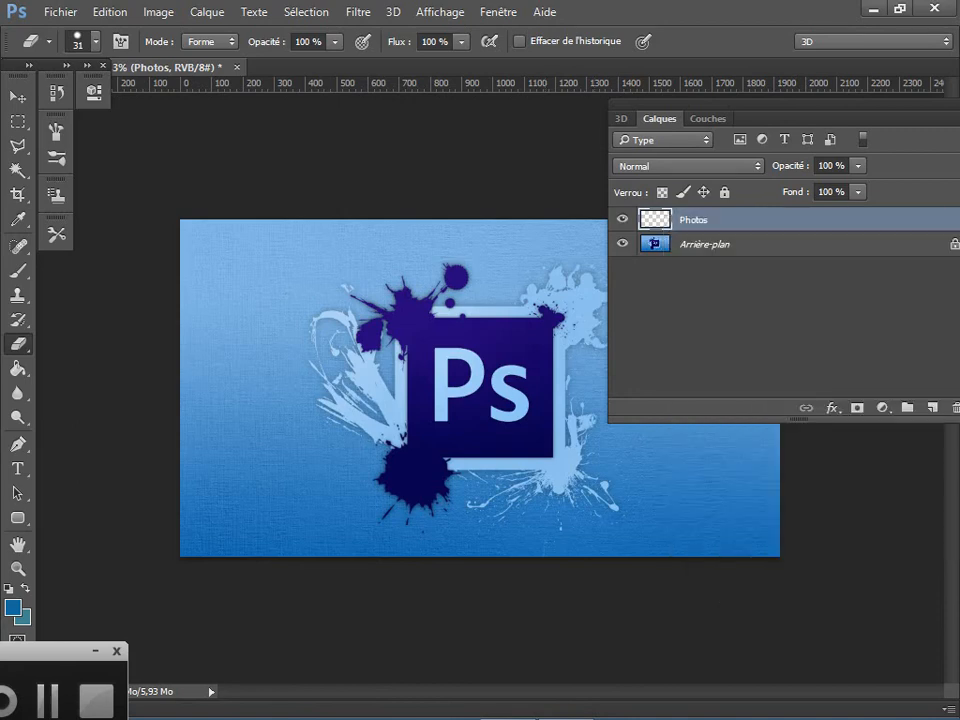
# Delete the Photos layer and confirm the deletion
pyautogui.rightClick(690, 219)
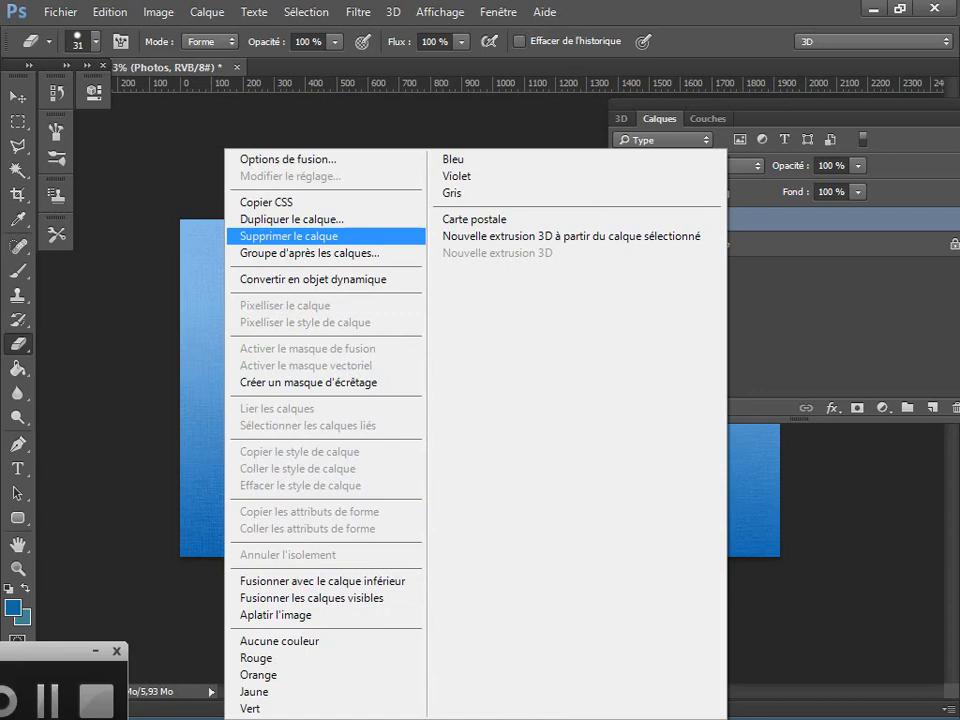
pyautogui.click(289, 236)
pyautogui.press('Return')
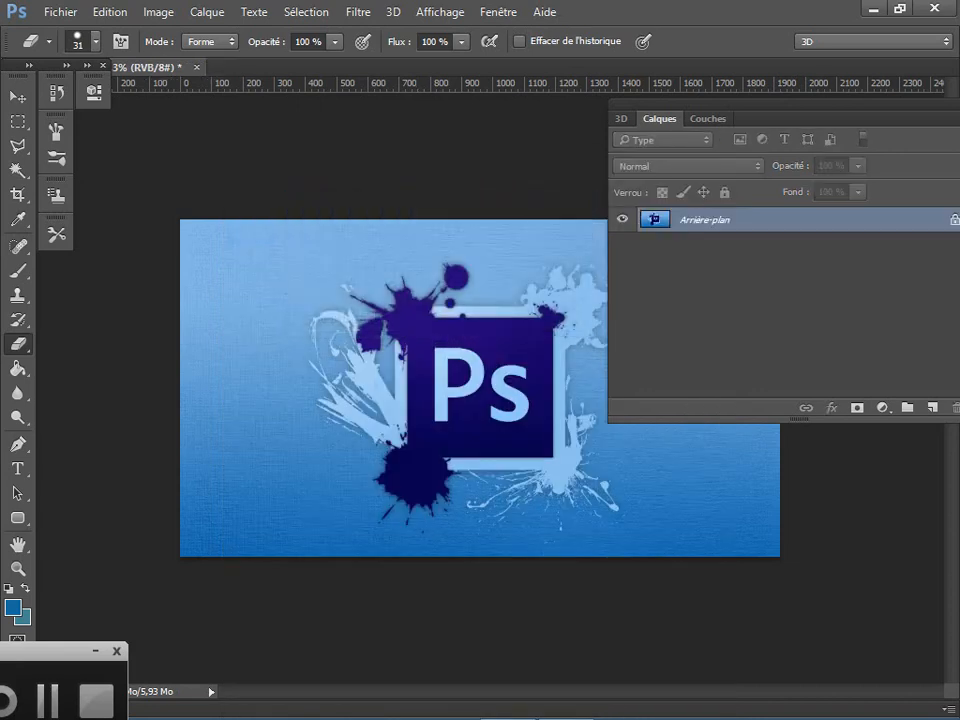
# Reposition the Calques panel so it is fully visible and convert the locked Arrière-plan layer into a regular layer with the default name
pyautogui.moveTo(784, 104); pyautogui.dragTo(798, 114)
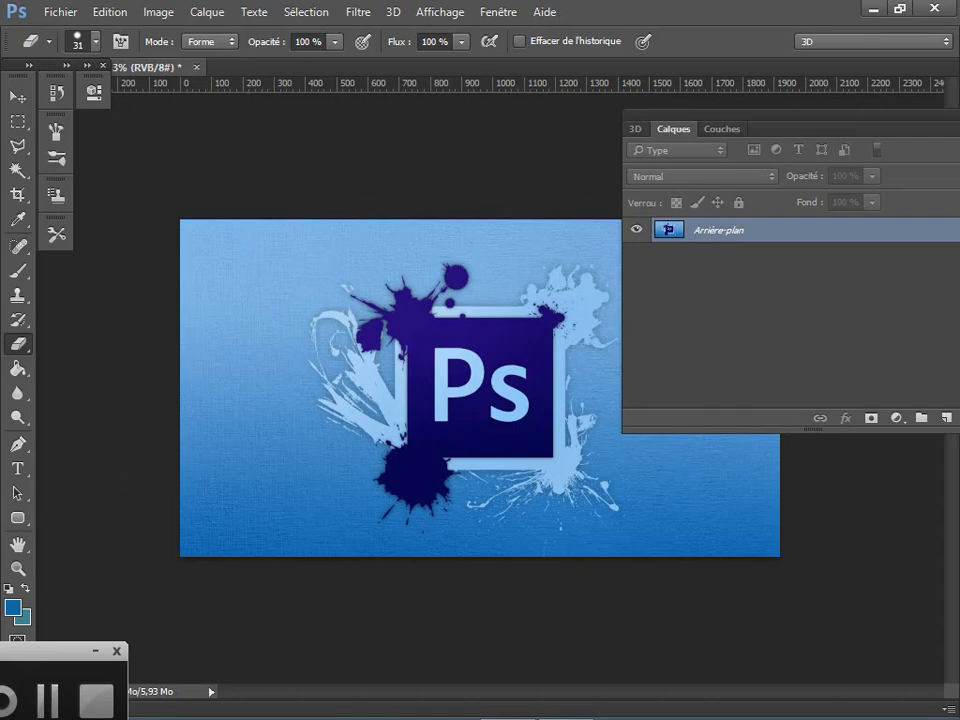
pyautogui.moveTo(798, 114); pyautogui.dragTo(716, 104)
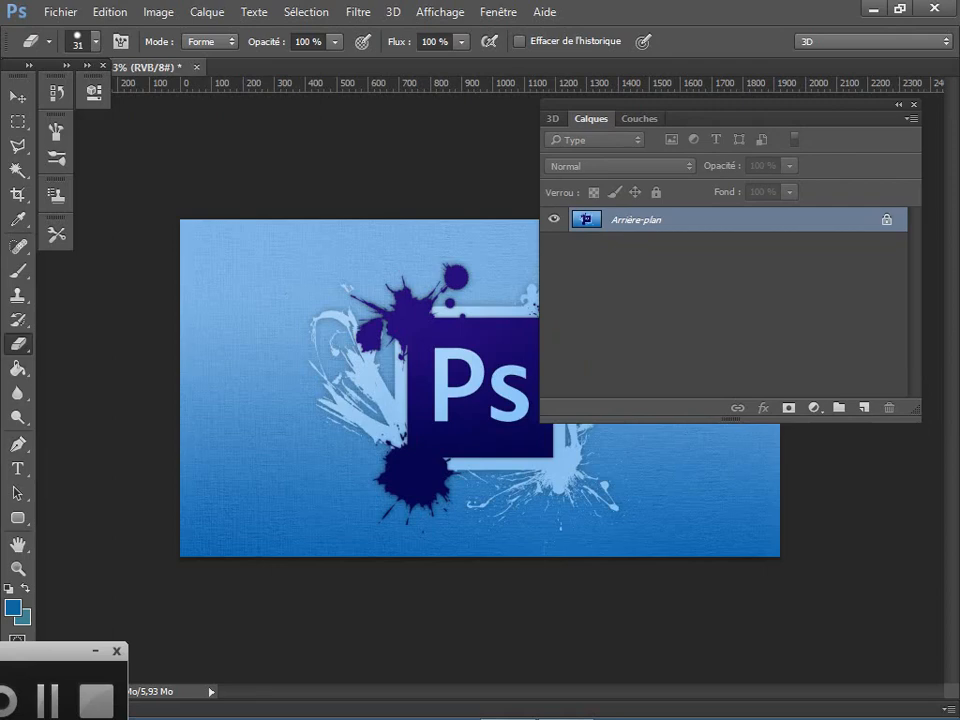
pyautogui.doubleClick(700, 219)
pyautogui.press('Return')
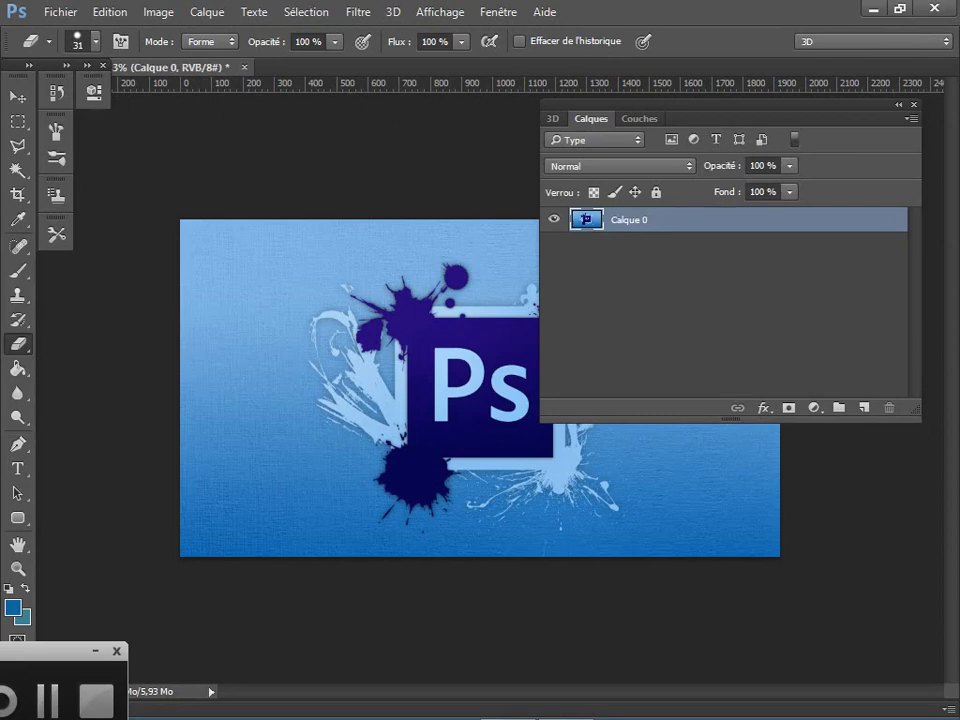
# Move the Calques panel off the image and set the foreground colour to green 679426
pyautogui.moveTo(714, 105); pyautogui.dragTo(831, 596)
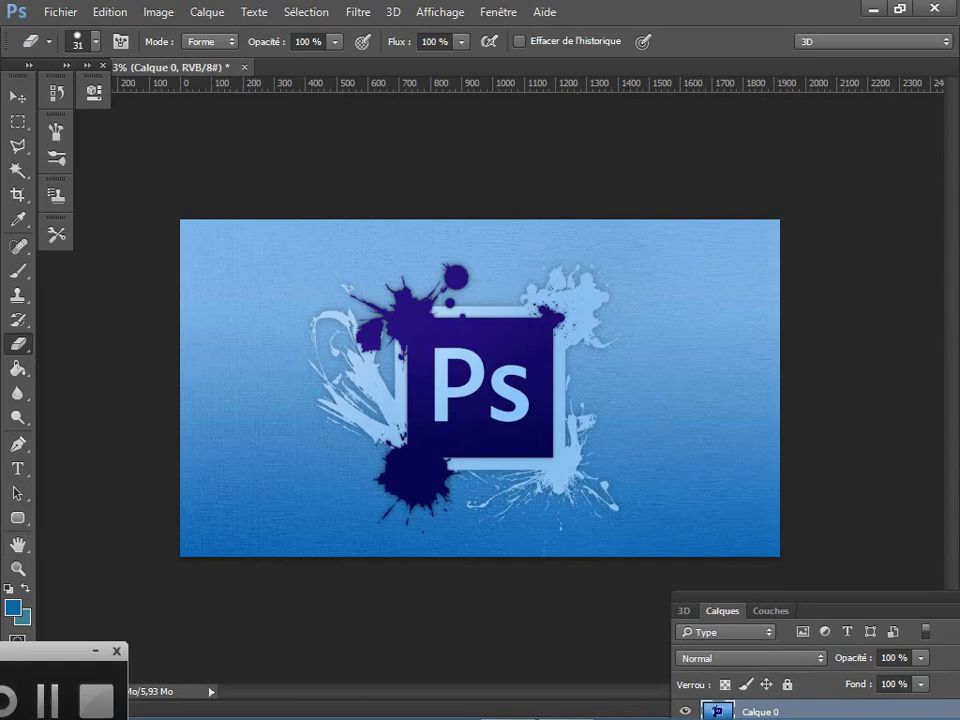
pyautogui.click(13, 607)
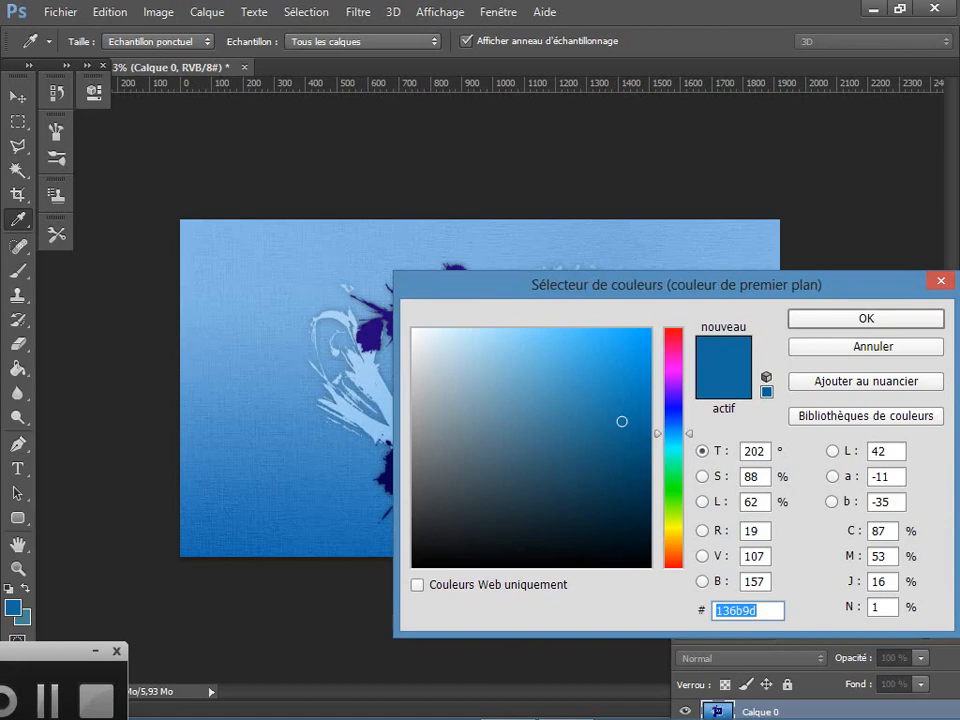
pyautogui.write('649d13')
pyautogui.click(766, 343)
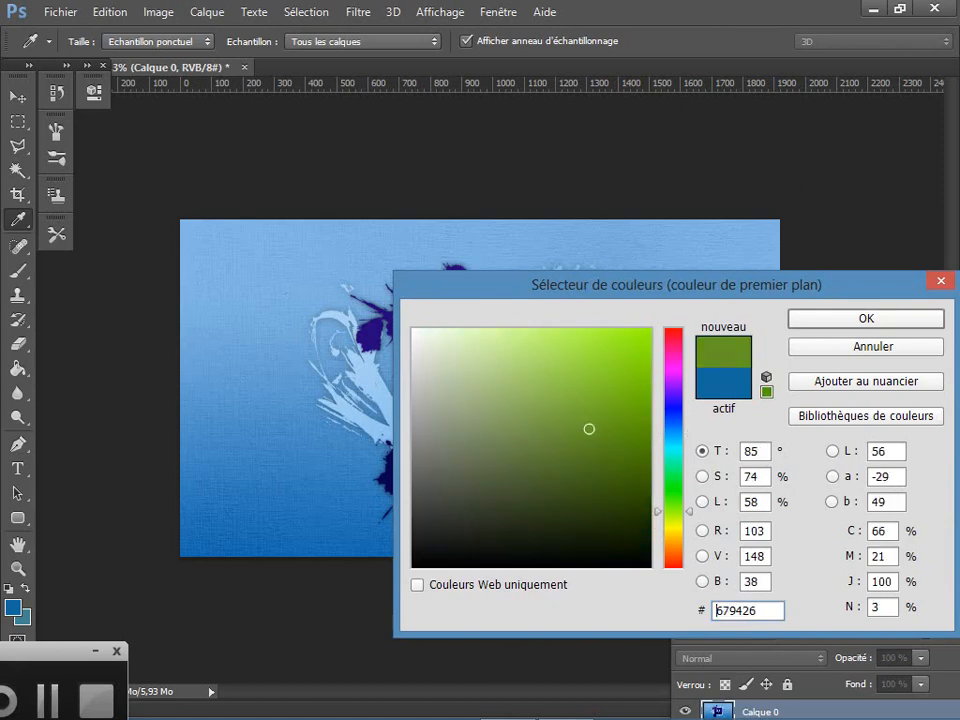
pyautogui.press('Return')
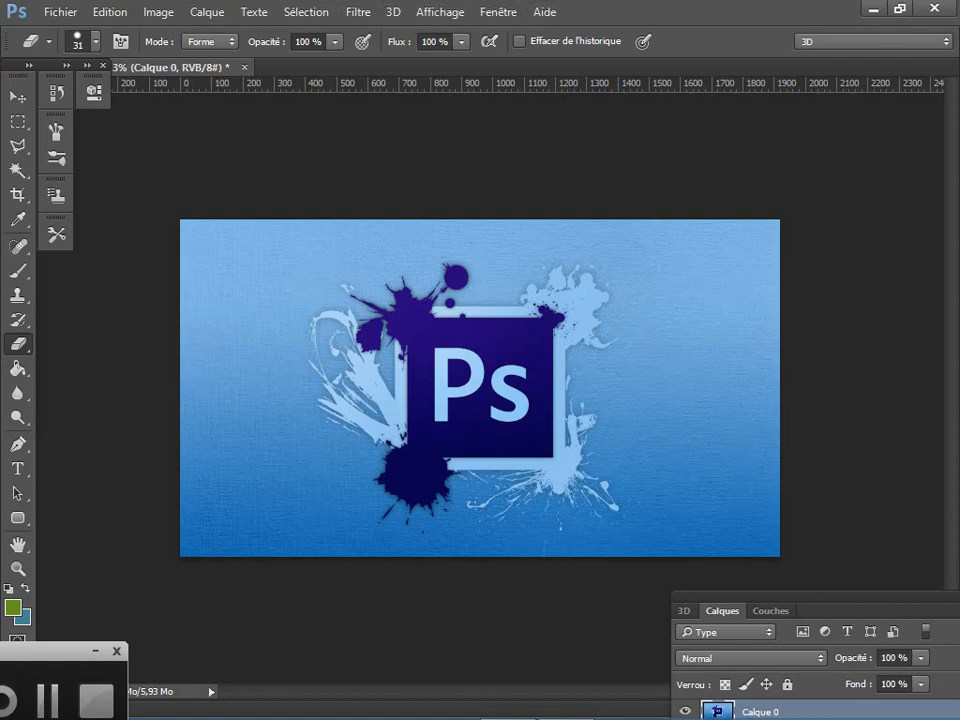
# Scribble green Brush strokes directly on the image layer, covering the left half of the Ps logo
pyautogui.press('b')
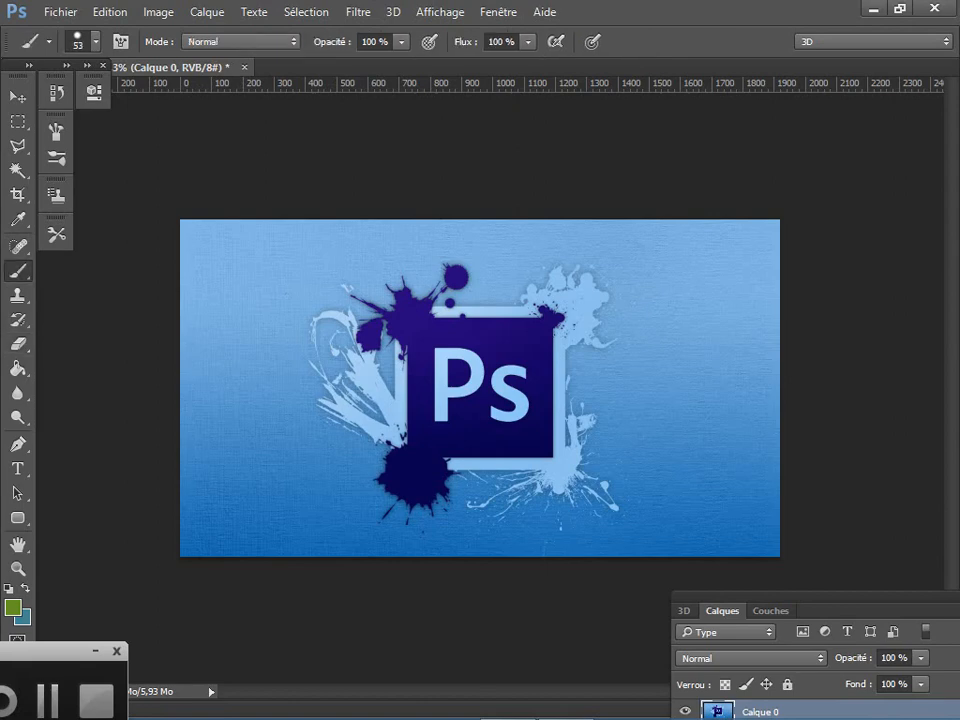
pyautogui.moveTo(315, 297); pyautogui.dragTo(288, 373)
pyautogui.moveTo(340, 292)
pyautogui.mouseDown()
pyautogui.moveTo(392, 288)
pyautogui.moveTo(418, 327)
pyautogui.moveTo(475, 315)
pyautogui.moveTo(365, 480)
pyautogui.moveTo(428, 493)
pyautogui.moveTo(410, 510)
pyautogui.moveTo(290, 445)
pyautogui.moveTo(245, 355)
pyautogui.moveTo(288, 255)
pyautogui.moveTo(390, 265)
pyautogui.mouseUp()
pyautogui.moveTo(310, 420)
pyautogui.mouseDown()
pyautogui.moveTo(406, 284)
pyautogui.moveTo(432, 268)
pyautogui.moveTo(420, 352)
pyautogui.moveTo(378, 440)
pyautogui.mouseUp()
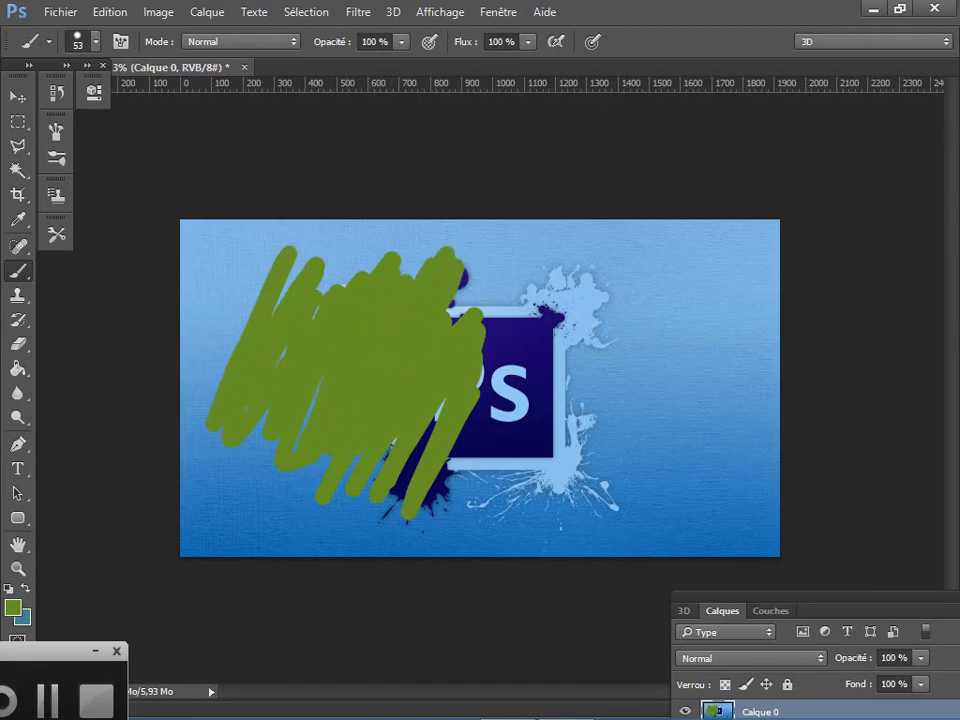
# Bring the Calques panel back beside the logo and set the Eraser thickness to 77 px
pyautogui.moveTo(800, 597); pyautogui.dragTo(732, 183)
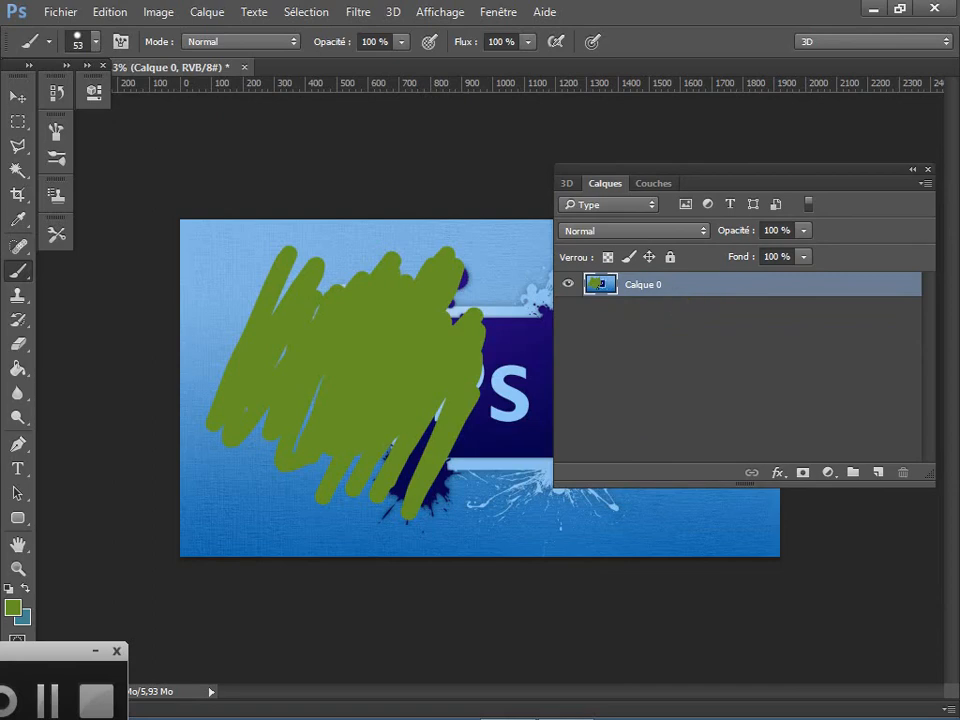
pyautogui.press('e')
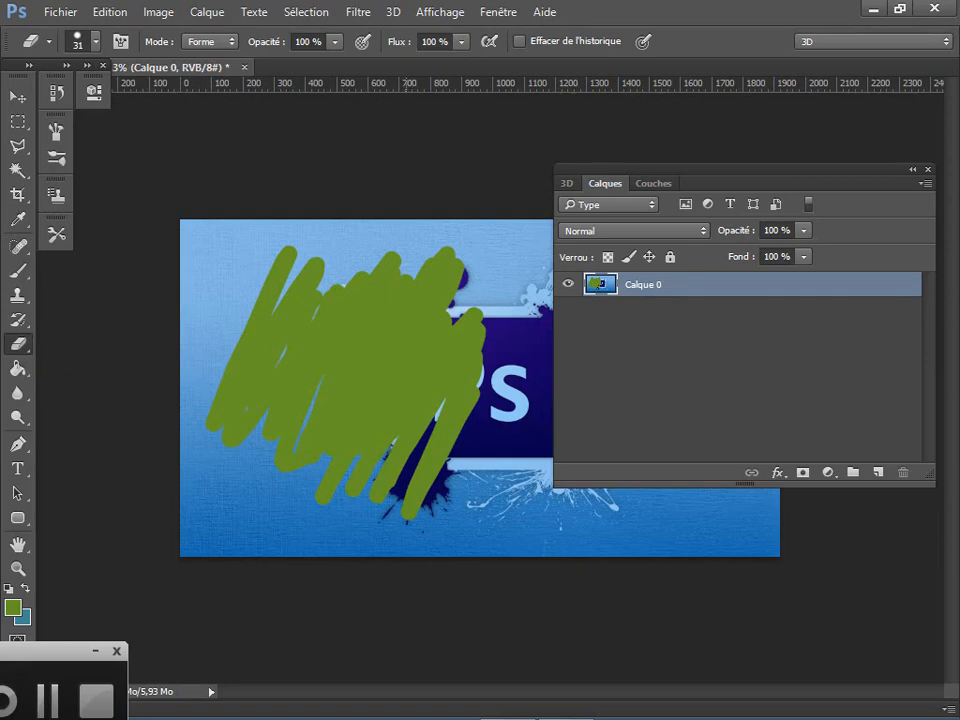
pyautogui.rightClick(414, 237)
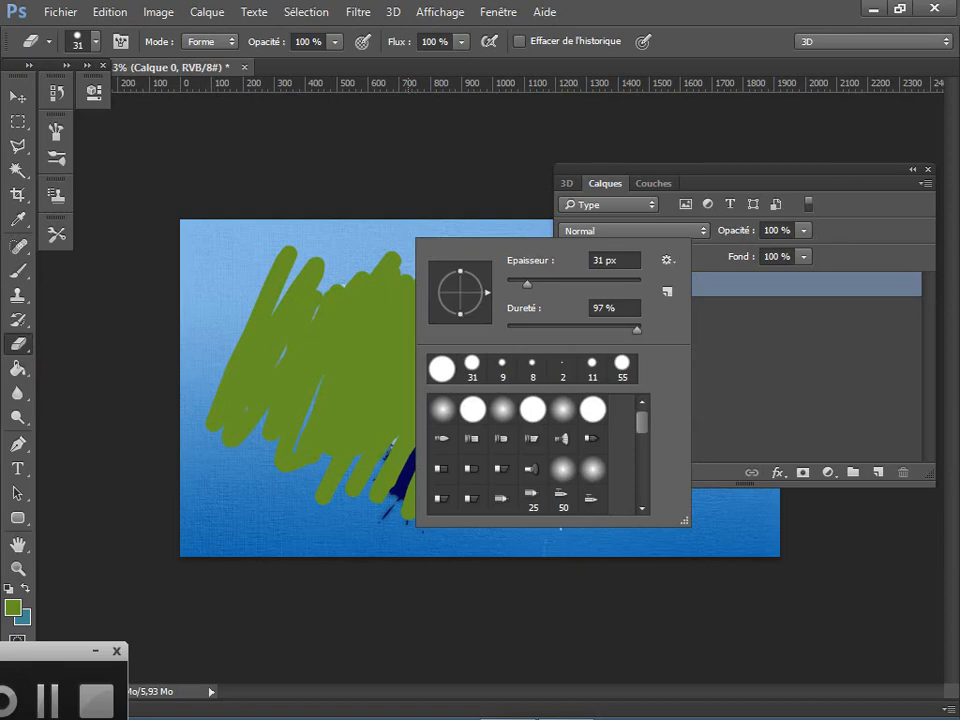
pyautogui.click(18, 343)
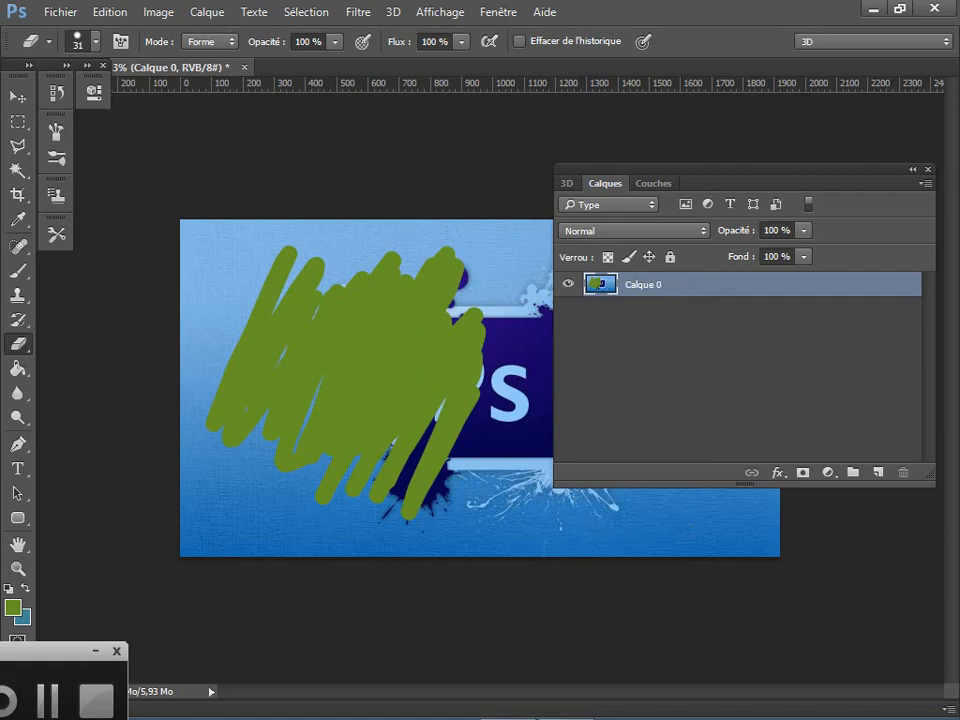
pyautogui.rightClick(400, 306)
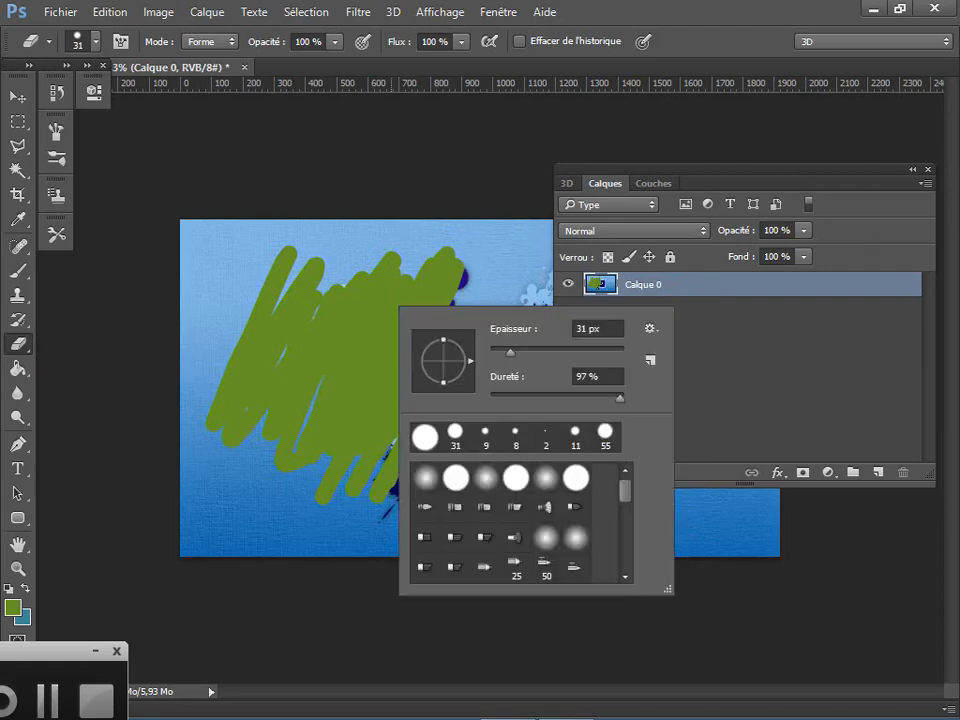
pyautogui.moveTo(510, 352); pyautogui.dragTo(534, 352)
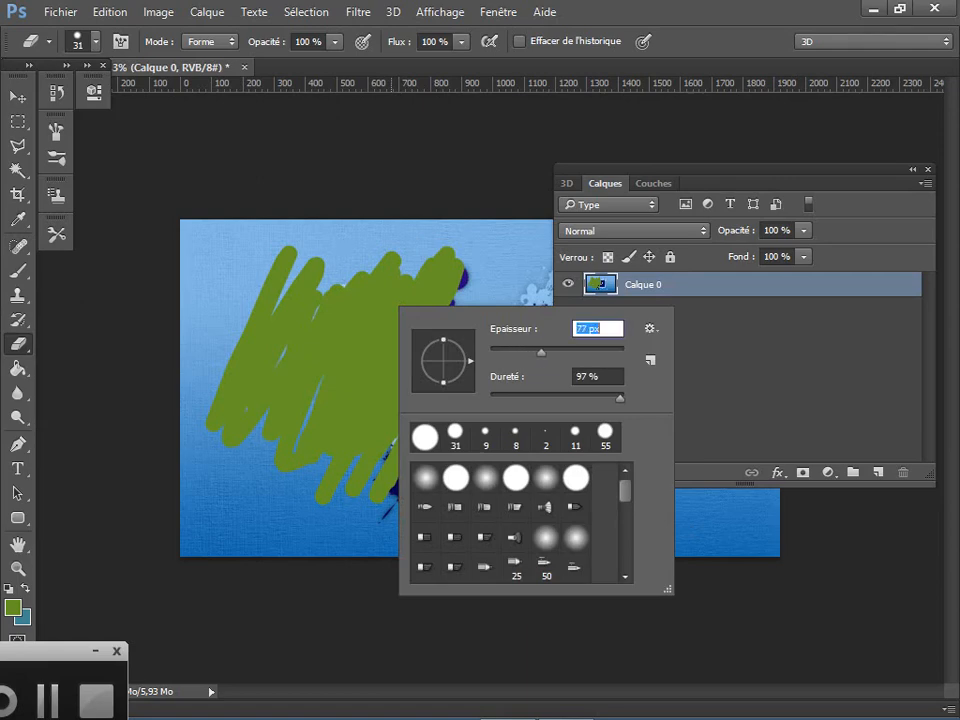
pyautogui.write('77')
pyautogui.press('Return')
pyautogui.press('Return')
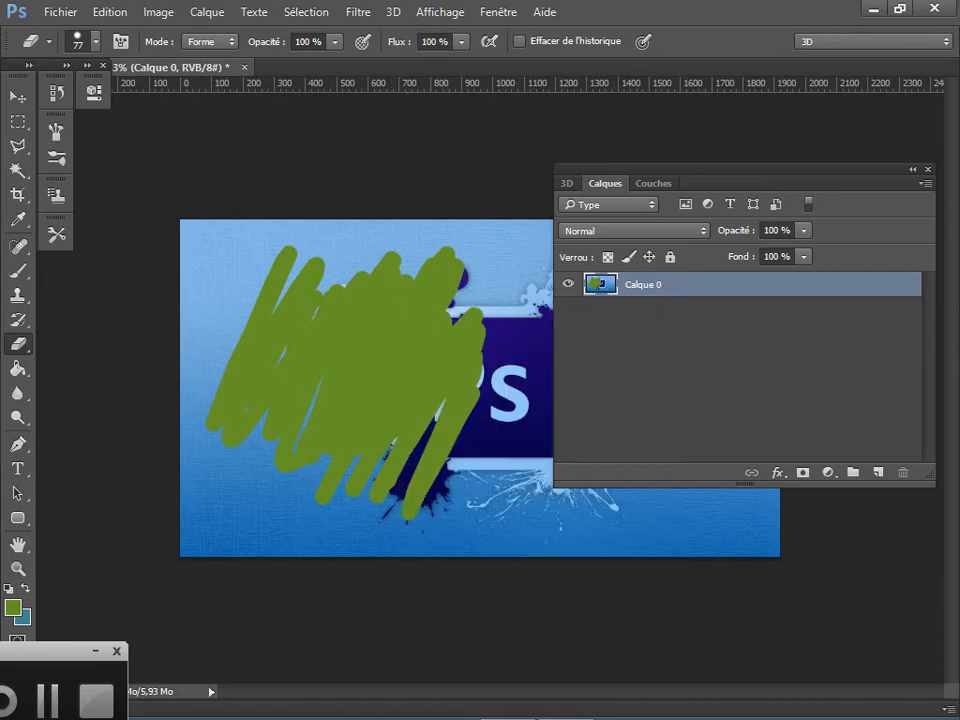
# Erase a patch of the green scribble and the logo beneath it on Calque 0, and undo the erasure
pyautogui.moveTo(407, 231)
pyautogui.mouseDown()
pyautogui.moveTo(442, 254)
pyautogui.moveTo(490, 375)
pyautogui.mouseUp()
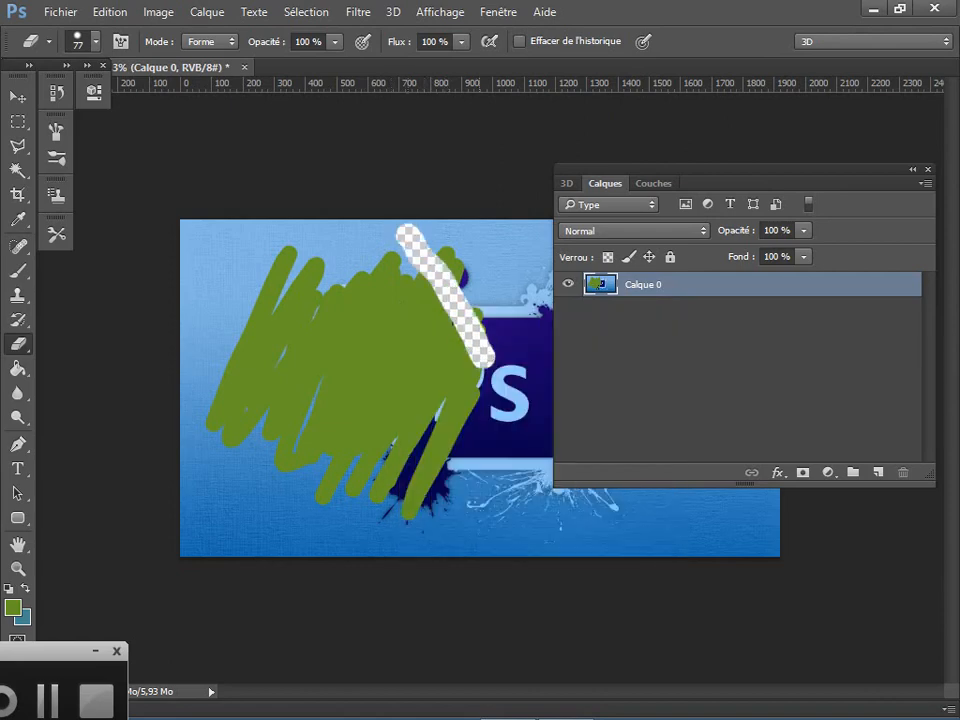
pyautogui.moveTo(436, 262)
pyautogui.mouseDown()
pyautogui.moveTo(483, 300)
pyautogui.moveTo(426, 298)
pyautogui.moveTo(447, 364)
pyautogui.mouseUp()
pyautogui.moveTo(400, 320)
pyautogui.mouseDown()
pyautogui.moveTo(352, 262)
pyautogui.moveTo(372, 300)
pyautogui.moveTo(350, 250)
pyautogui.moveTo(400, 320)
pyautogui.moveTo(355, 265)
pyautogui.moveTo(325, 285)
pyautogui.moveTo(390, 370)
pyautogui.moveTo(466, 414)
pyautogui.moveTo(463, 433)
pyautogui.moveTo(365, 385)
pyautogui.moveTo(354, 367)
pyautogui.mouseUp()
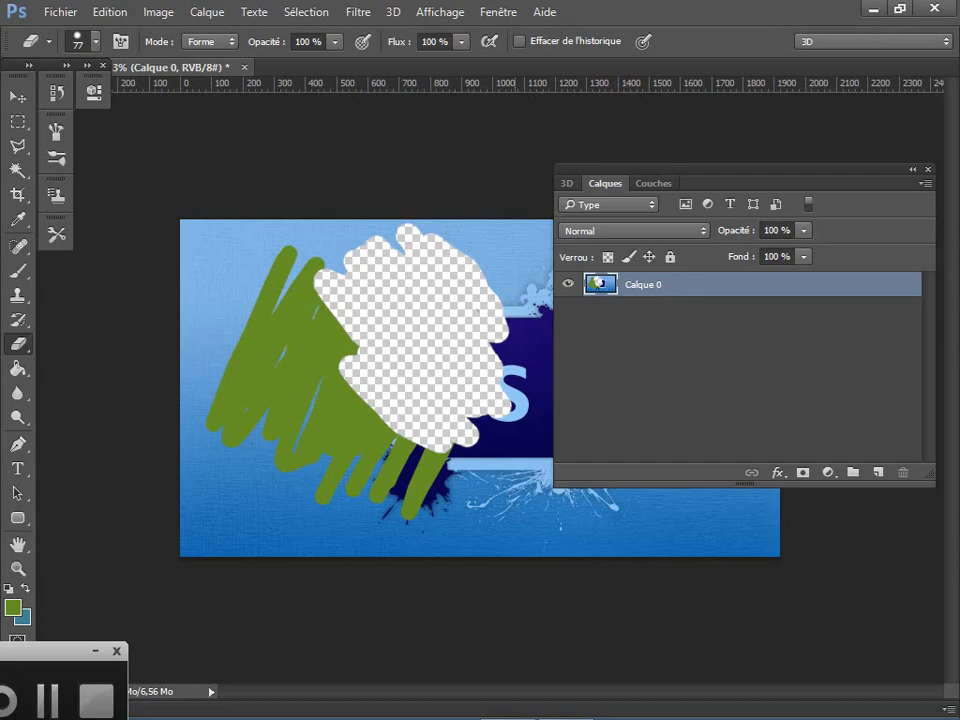
pyautogui.hotkey('ctrl', 'z')
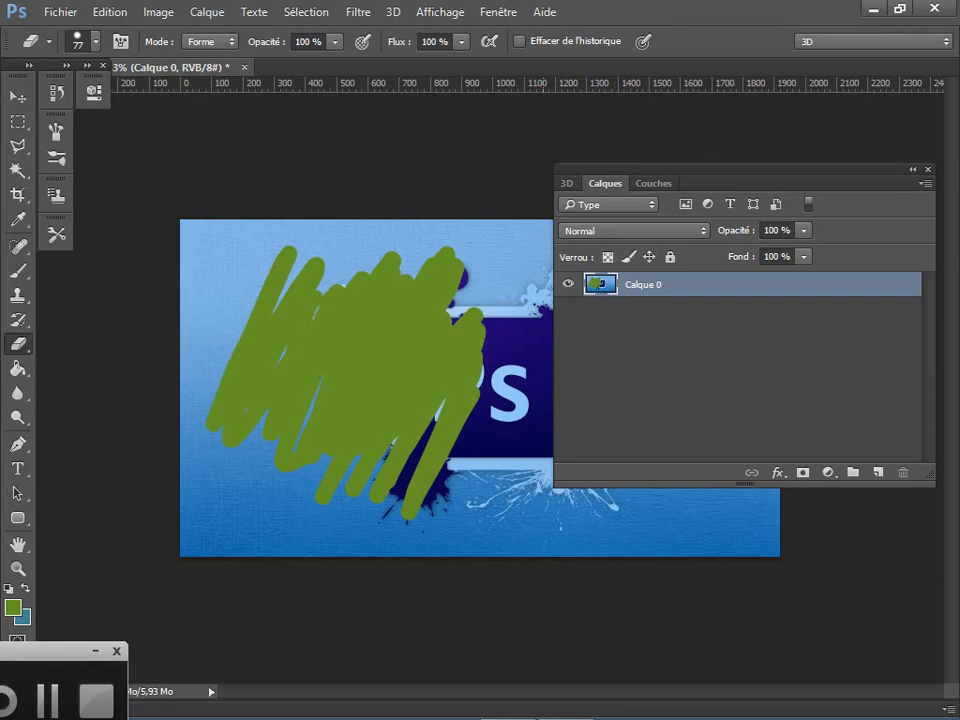
pyautogui.hotkey('ctrl', 'shift', 'n')
pyautogui.press('BackSpace')
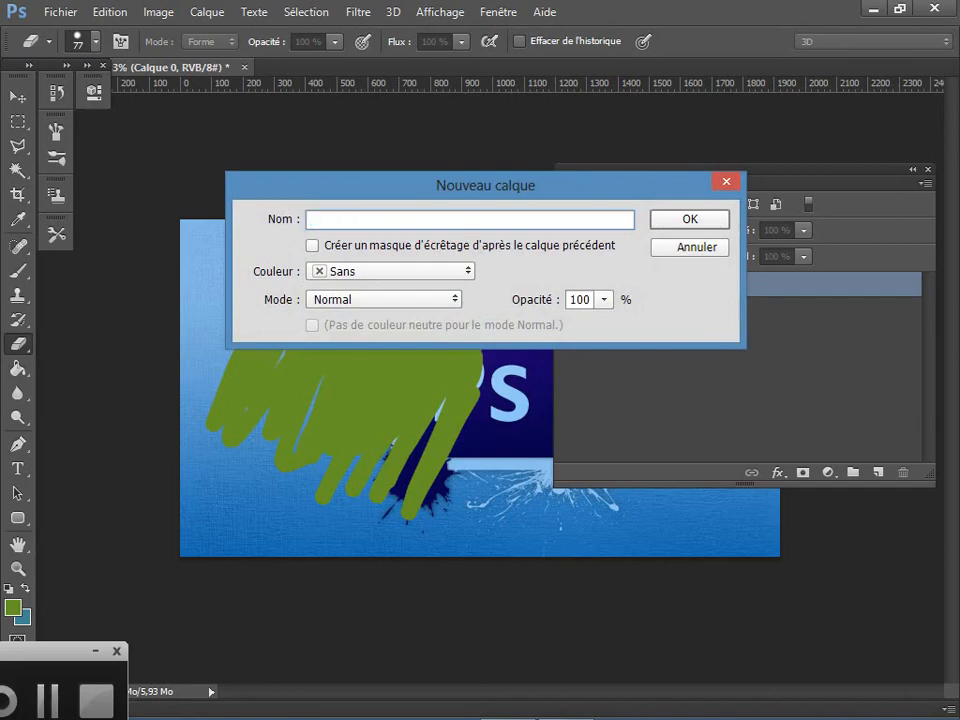
pyautogui.write('coule')
pyautogui.press('Escape')
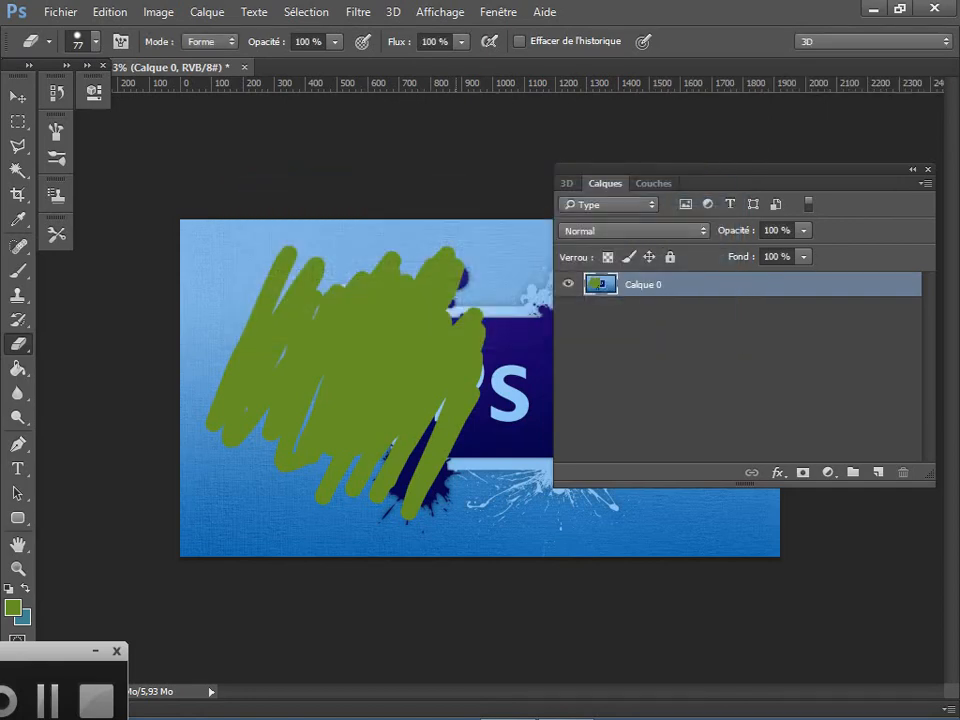
# Undo the green brush strokes on Calque 0 and create a new layer named vert above it
pyautogui.hotkey('ctrl', 'z')
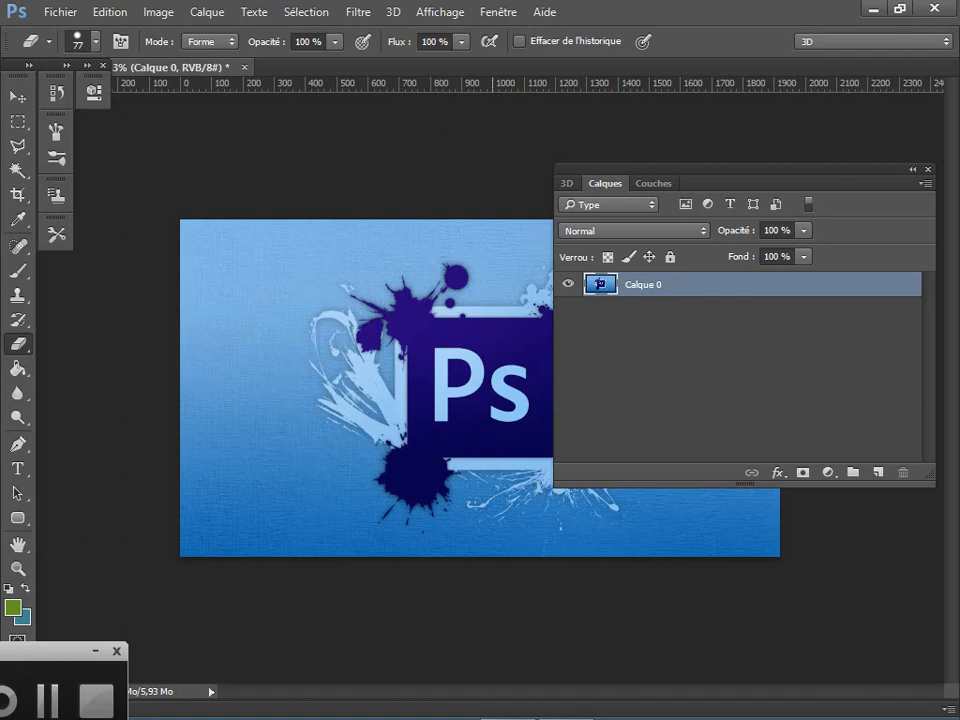
pyautogui.hotkey('ctrl', 'shift', 'n')
pyautogui.press('BackSpace')
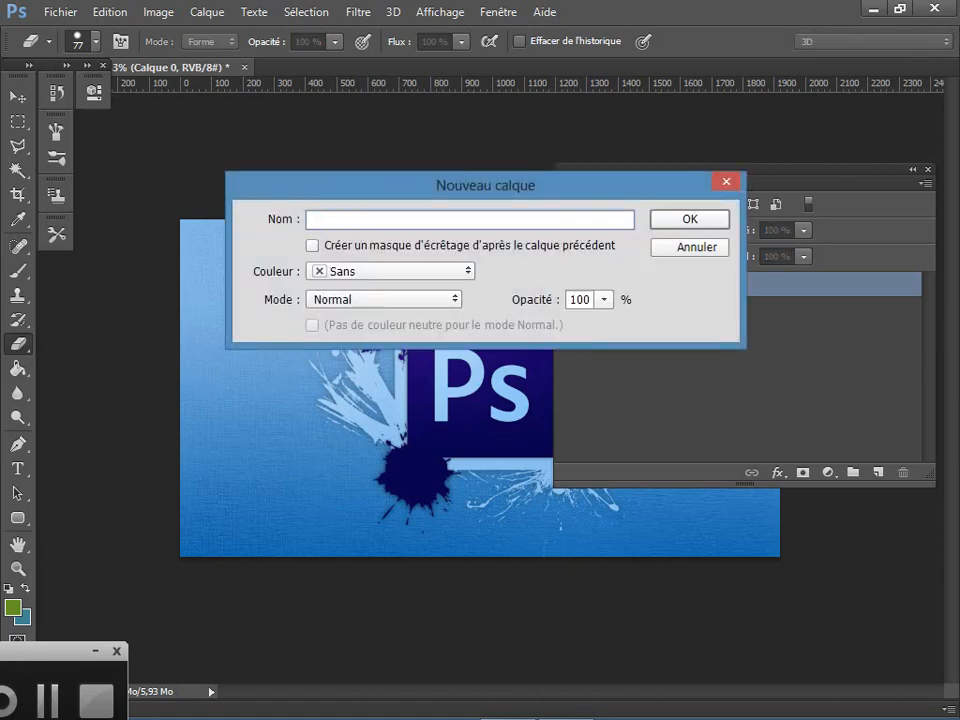
pyautogui.write('vert')
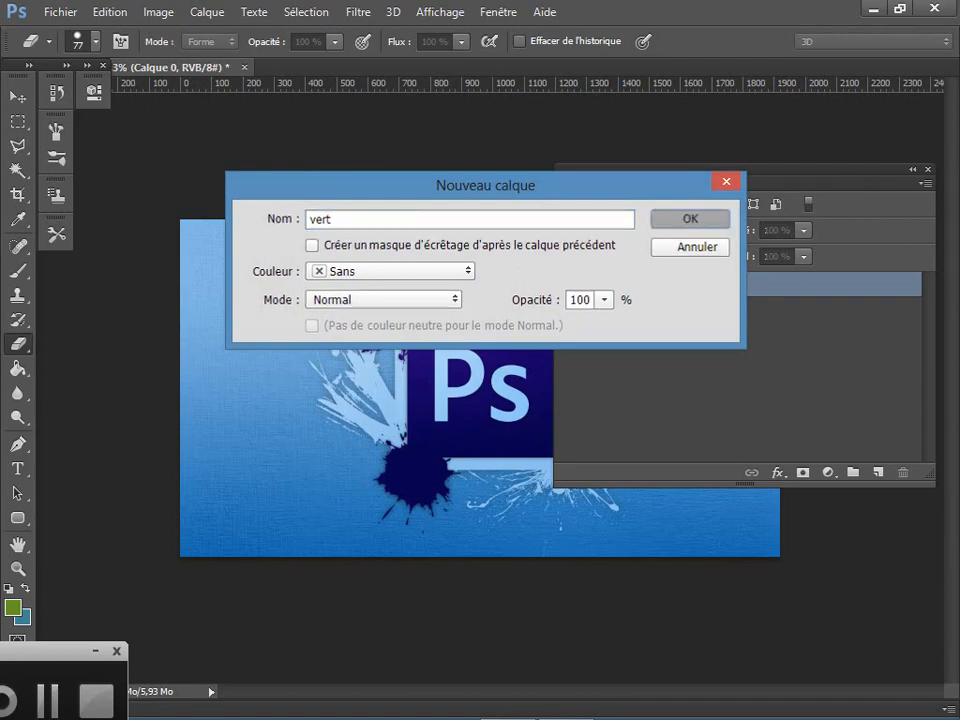
pyautogui.press('Return')
# Move the Calques panel clear of the image and paint green Brush strokes over the left half of the Ps logo on the vert layer
pyautogui.moveTo(740, 170); pyautogui.dragTo(891, 214)
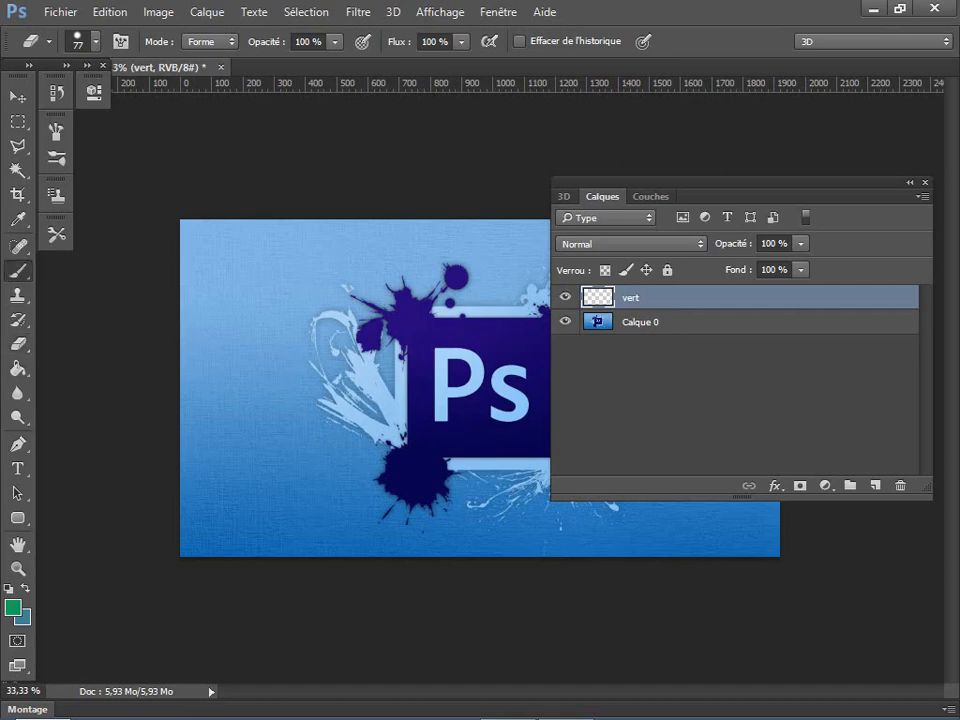
pyautogui.press('b')
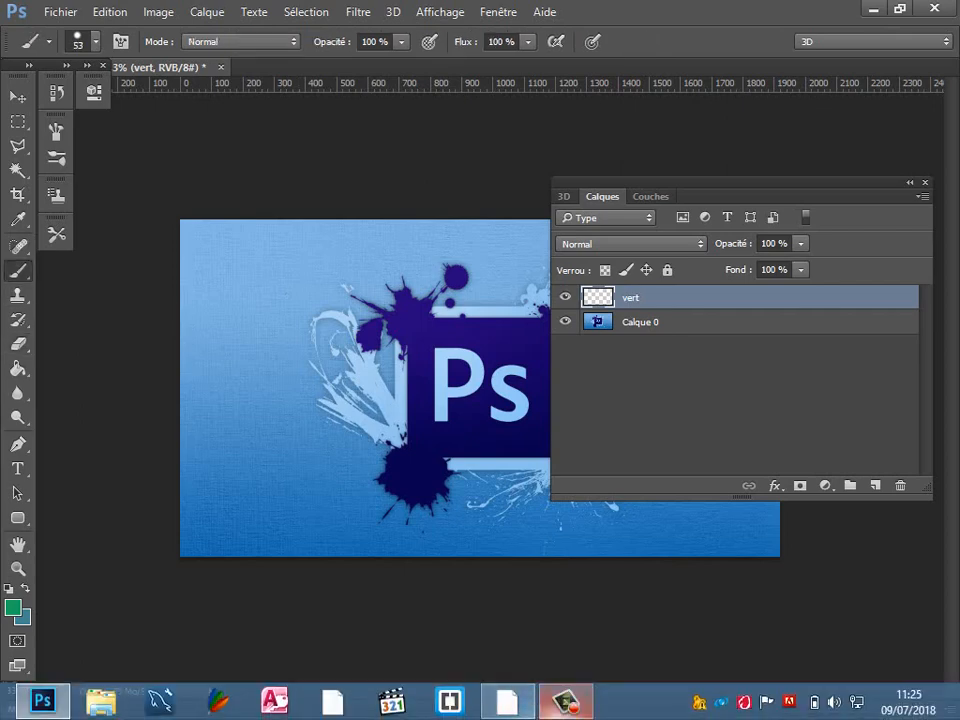
pyautogui.click(565, 700)
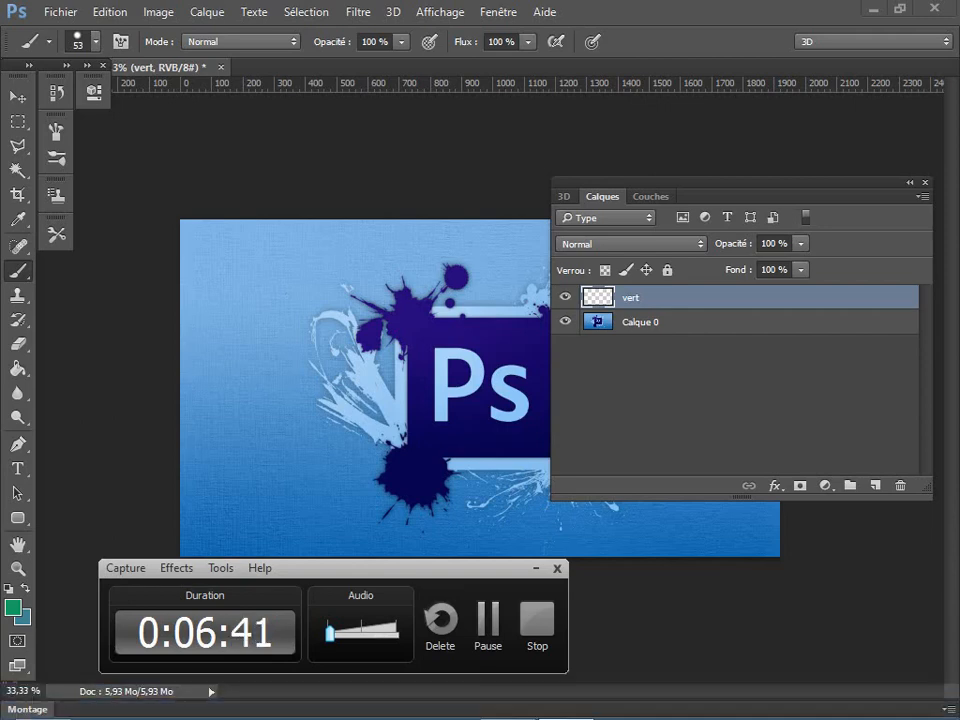
pyautogui.moveTo(737, 183); pyautogui.dragTo(851, 549)
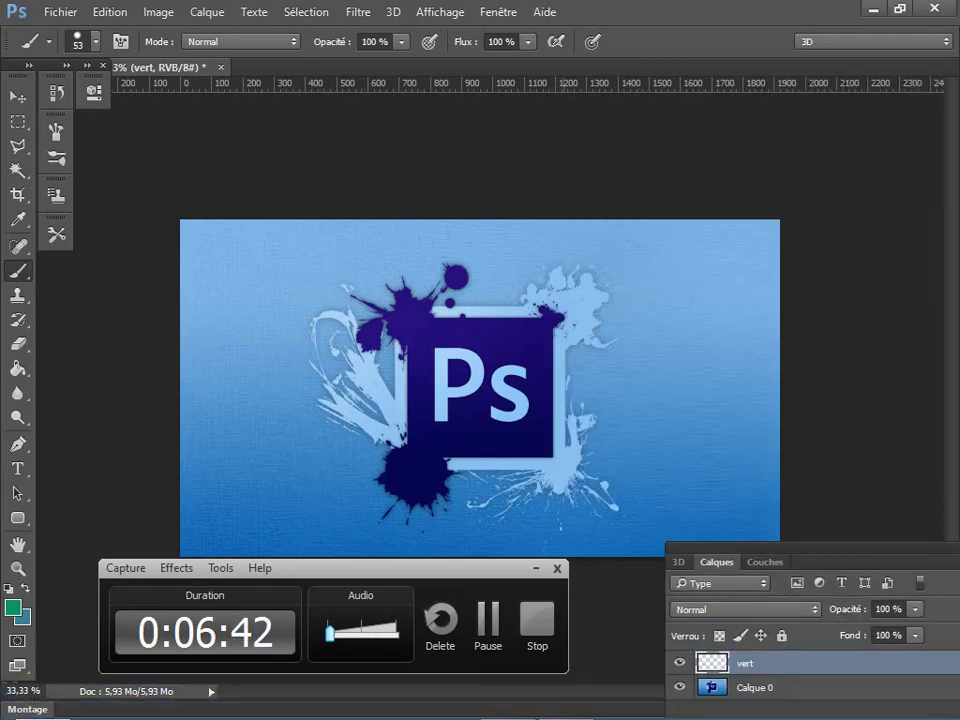
pyautogui.moveTo(400, 568); pyautogui.dragTo(397, 611)
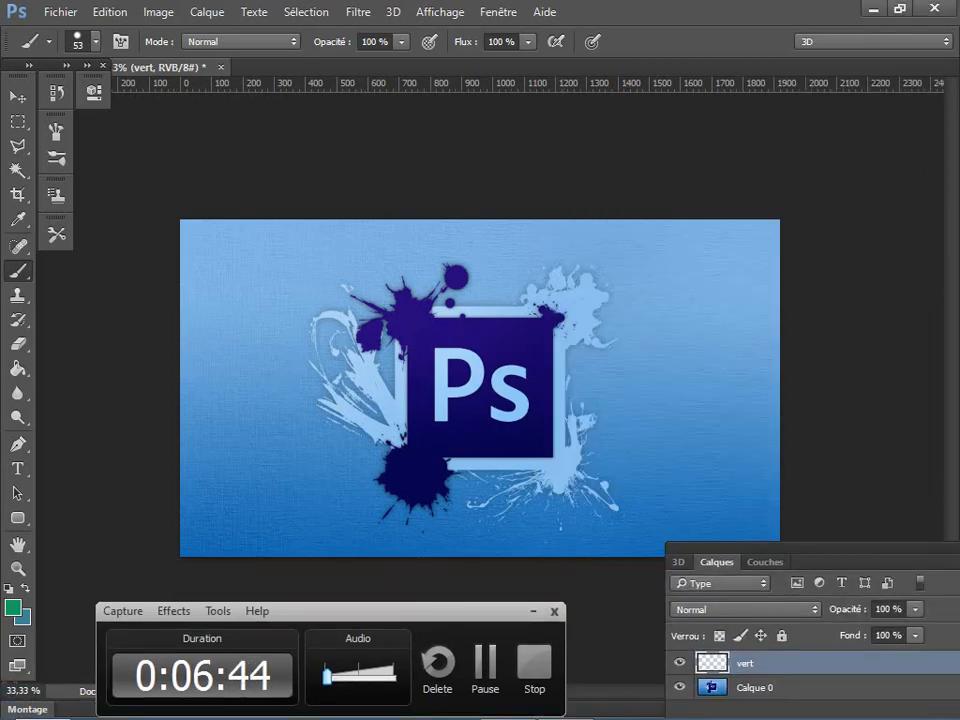
pyautogui.moveTo(315, 285)
pyautogui.mouseDown()
pyautogui.moveTo(347, 290)
pyautogui.moveTo(367, 300)
pyautogui.moveTo(382, 330)
pyautogui.moveTo(300, 360)
pyautogui.mouseUp()
pyautogui.moveTo(349, 385)
pyautogui.mouseDown()
pyautogui.moveTo(372, 440)
pyautogui.moveTo(430, 295)
pyautogui.moveTo(318, 408)
pyautogui.moveTo(305, 360)
pyautogui.moveTo(398, 390)
pyautogui.moveTo(430, 448)
pyautogui.moveTo(428, 432)
pyautogui.moveTo(286, 432)
pyautogui.mouseUp()
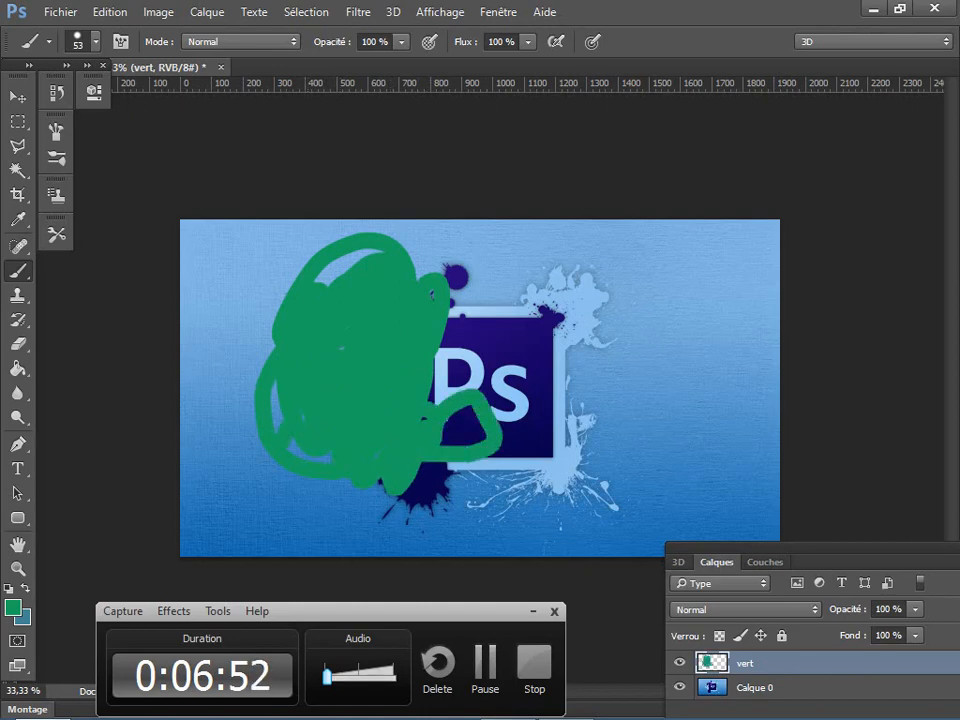
# Bring the Calques panel back into full view and create a new layer named rouge above the vert layer
pyautogui.moveTo(850, 562); pyautogui.dragTo(762, 274)
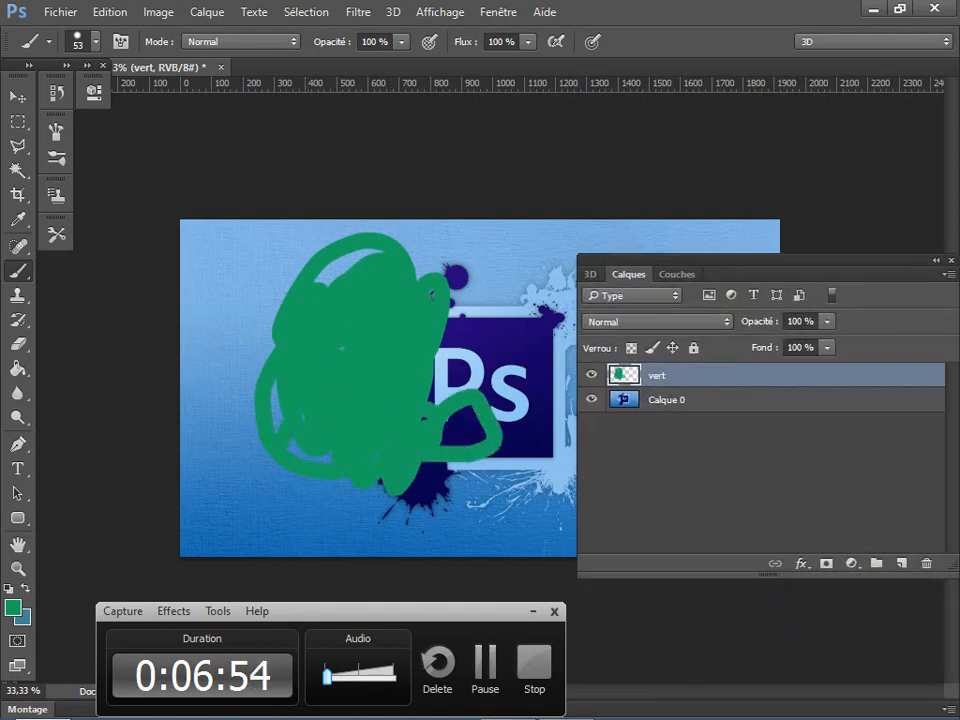
pyautogui.hotkey('ctrl', 'shift', 'n')
pyautogui.press('BackSpace')
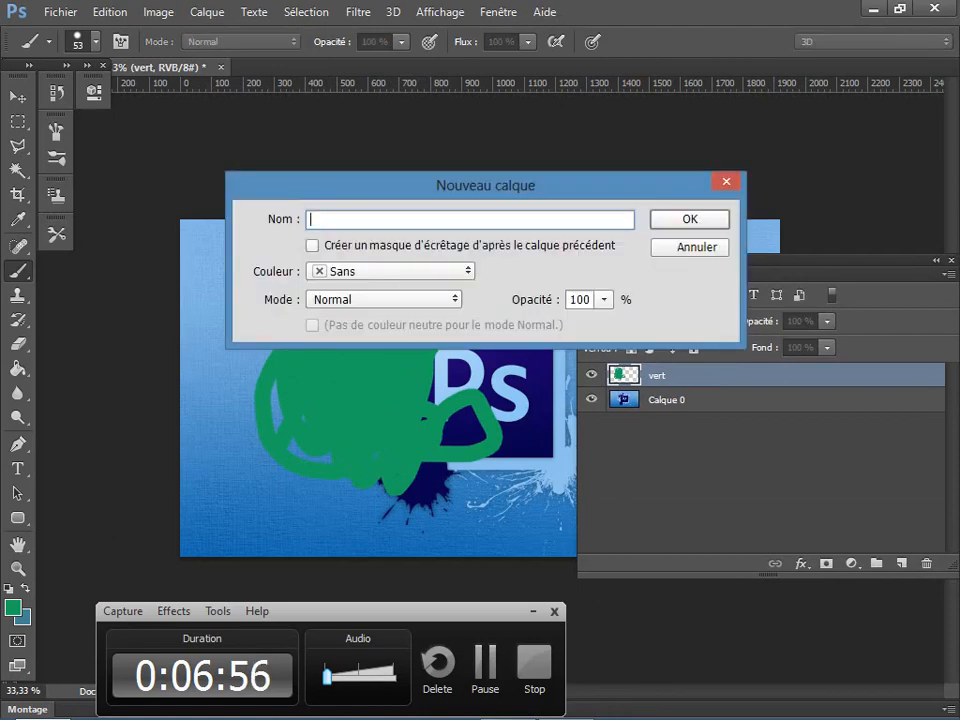
pyautogui.write('rouge')
pyautogui.press('Return')
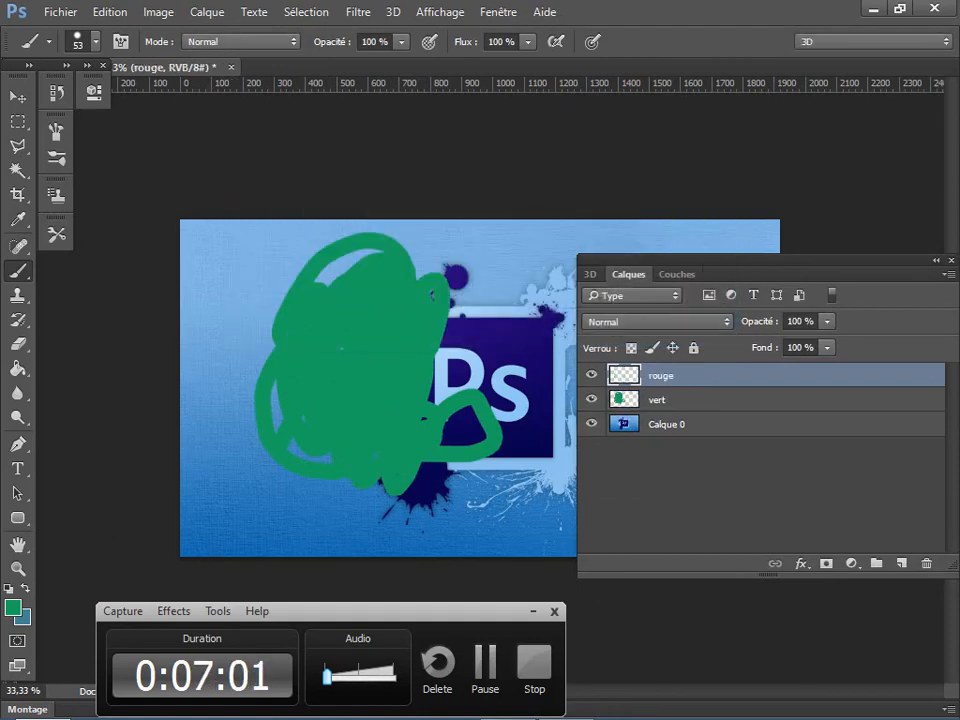
# Set the foreground colour to red and paint Brush strokes over the right half of the Ps logo on the rouge layer
pyautogui.moveTo(755, 260); pyautogui.dragTo(828, 416)
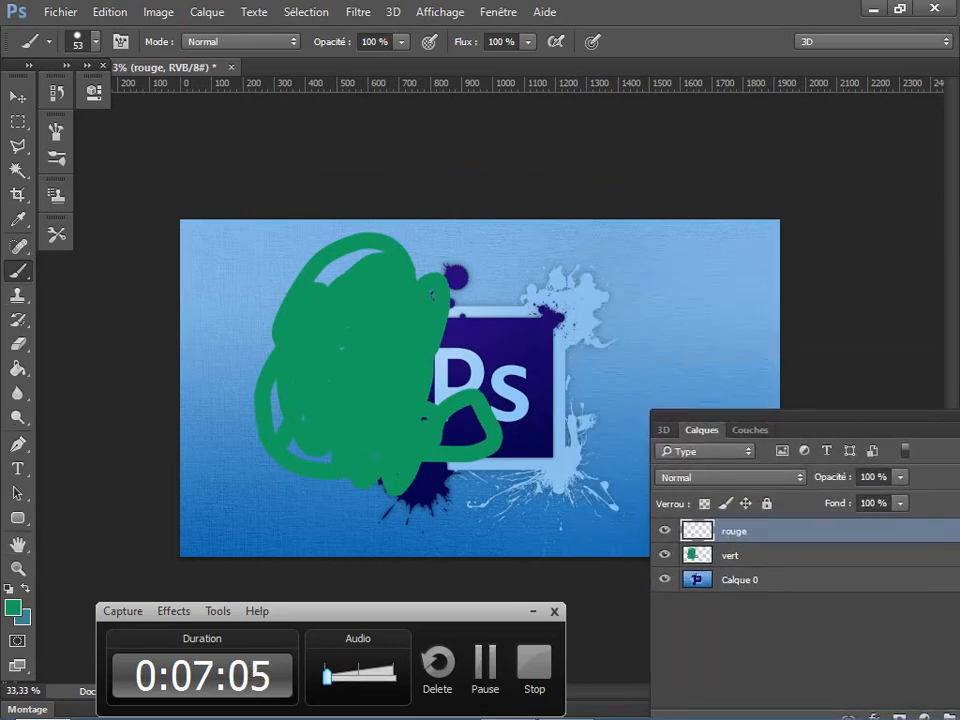
pyautogui.click(13, 607)
pyautogui.write('a41763')
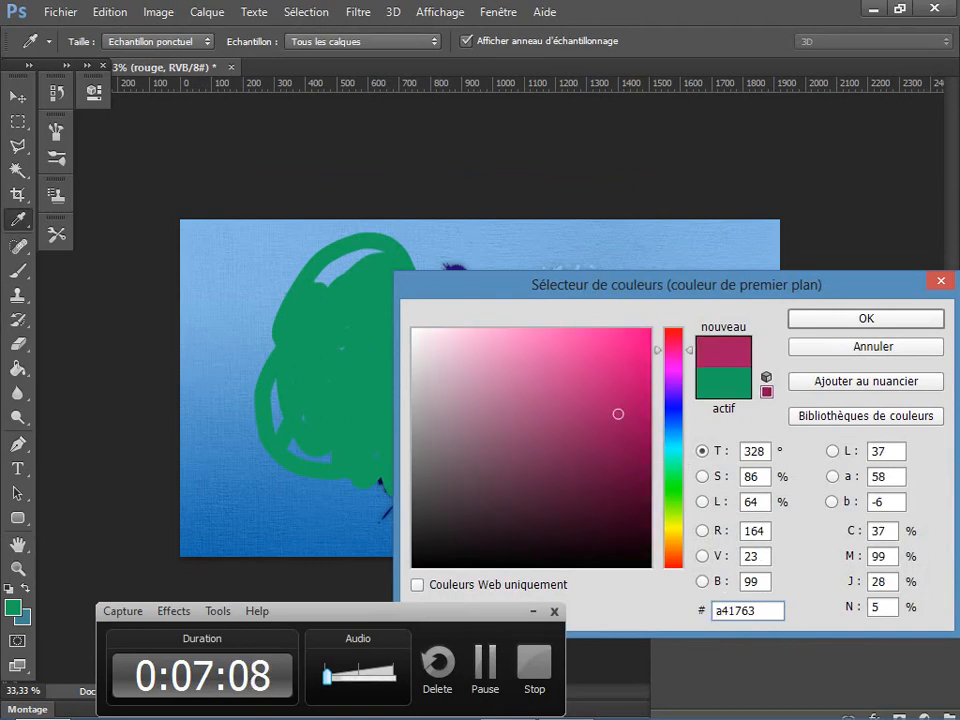
pyautogui.press('BackSpace')
pyautogui.press('BackSpace')
pyautogui.write('1d')
pyautogui.press('Return')
pyautogui.press('b')
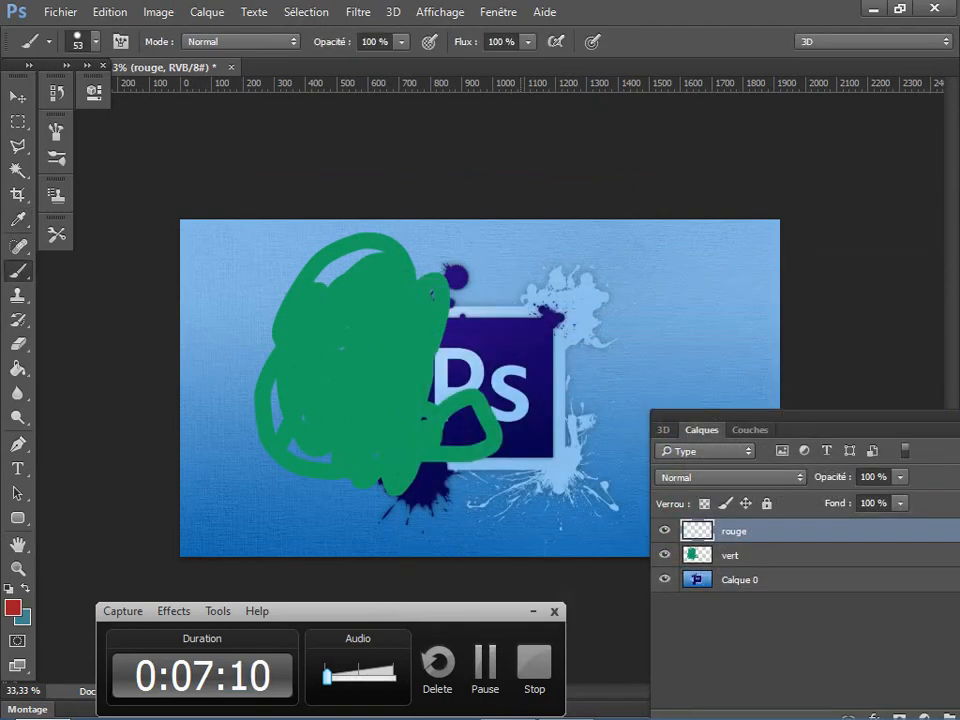
pyautogui.moveTo(512, 300)
pyautogui.mouseDown()
pyautogui.moveTo(565, 410)
pyautogui.moveTo(700, 350)
pyautogui.moveTo(700, 280)
pyautogui.moveTo(705, 288)
pyautogui.moveTo(680, 285)
pyautogui.moveTo(684, 256)
pyautogui.mouseUp()
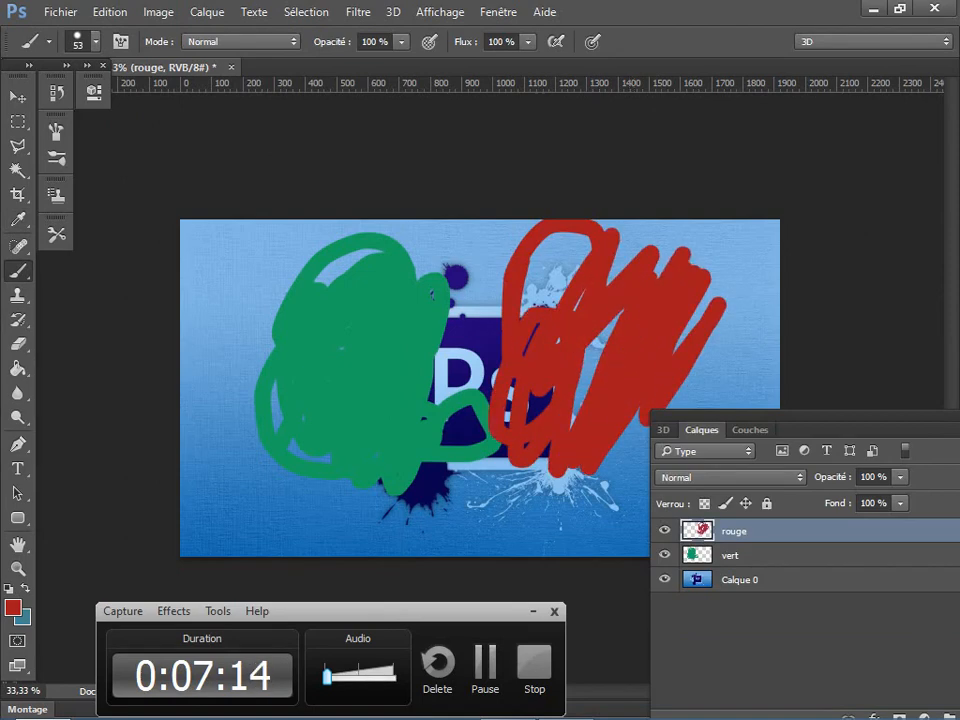
# Erase the red strokes covering the Ps logo and its right-hand splatter on the rouge layer, moving the Calques panel out of the way
pyautogui.moveTo(800, 416)
pyautogui.mouseDown()
pyautogui.moveTo(686, 516)
pyautogui.moveTo(736, 503)
pyautogui.mouseUp()
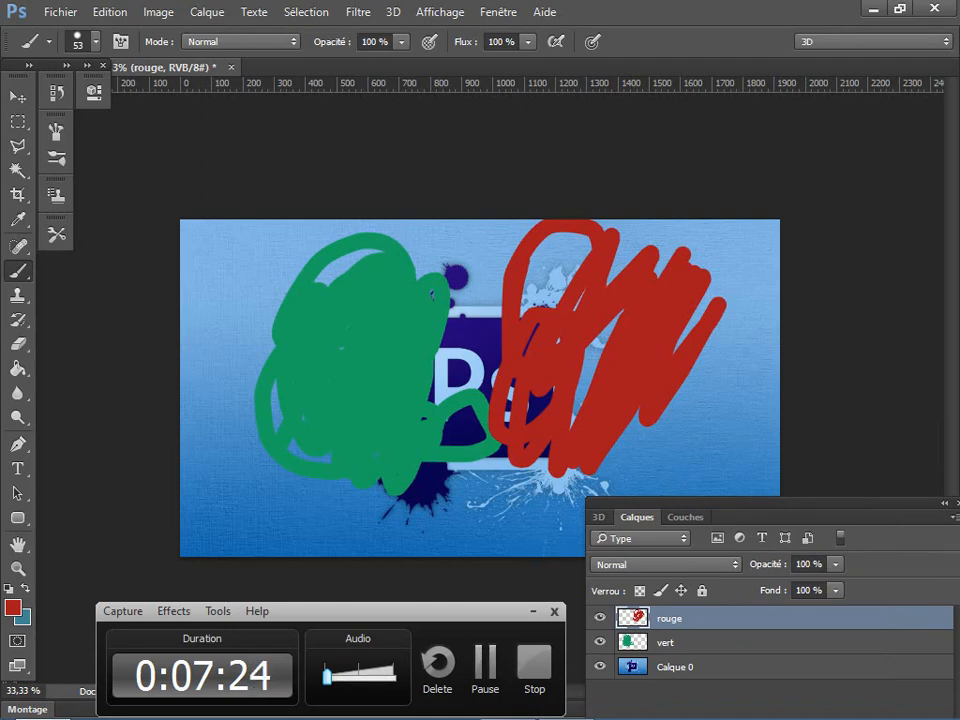
pyautogui.press('e')
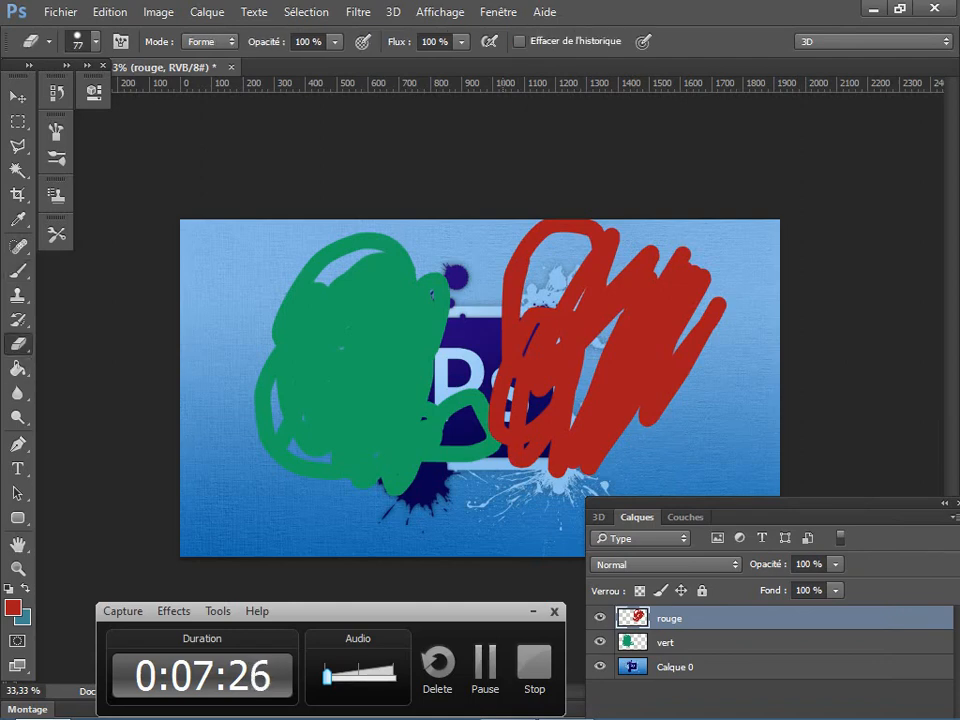
pyautogui.moveTo(498, 402)
pyautogui.mouseDown()
pyautogui.moveTo(523, 456)
pyautogui.moveTo(487, 396)
pyautogui.moveTo(478, 400)
pyautogui.moveTo(536, 450)
pyautogui.moveTo(497, 384)
pyautogui.mouseUp()
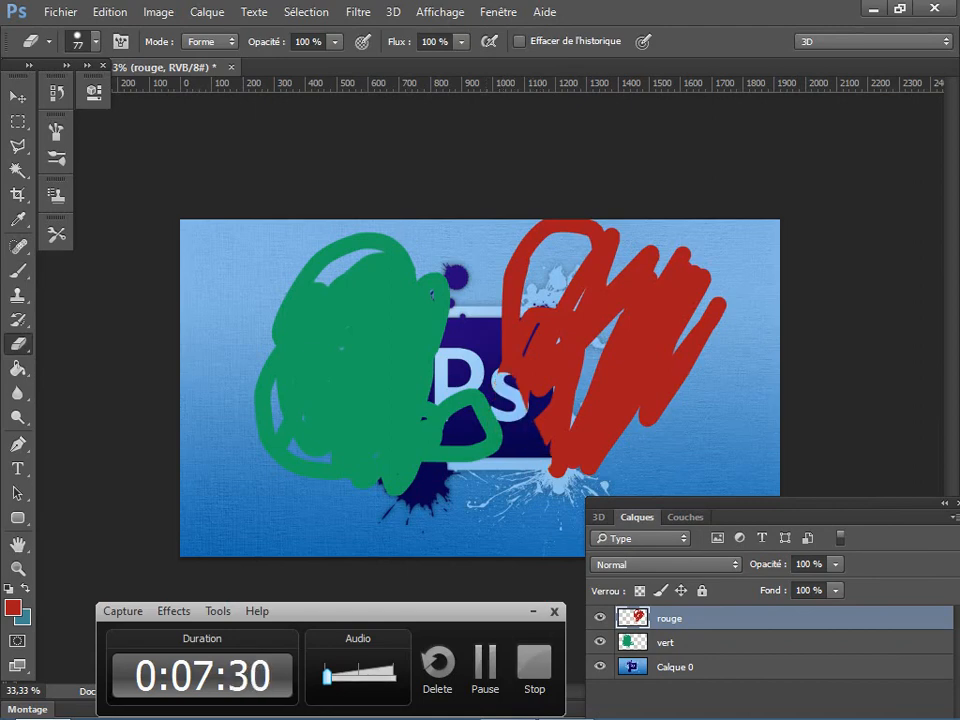
pyautogui.moveTo(637, 517); pyautogui.dragTo(7, 326)
pyautogui.moveTo(506, 360)
pyautogui.mouseDown()
pyautogui.moveTo(517, 386)
pyautogui.moveTo(530, 355)
pyautogui.moveTo(517, 312)
pyautogui.moveTo(505, 340)
pyautogui.moveTo(563, 378)
pyautogui.moveTo(554, 410)
pyautogui.mouseUp()
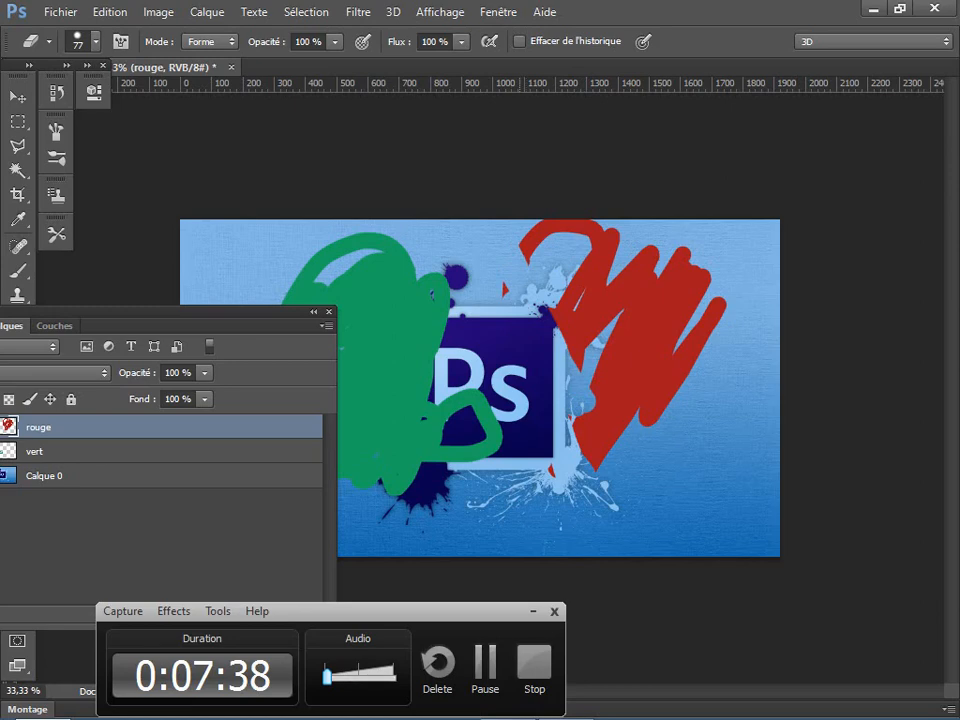
pyautogui.moveTo(556, 305)
pyautogui.mouseDown()
pyautogui.moveTo(612, 414)
pyautogui.moveTo(591, 455)
pyautogui.moveTo(585, 425)
pyautogui.moveTo(543, 420)
pyautogui.mouseUp()
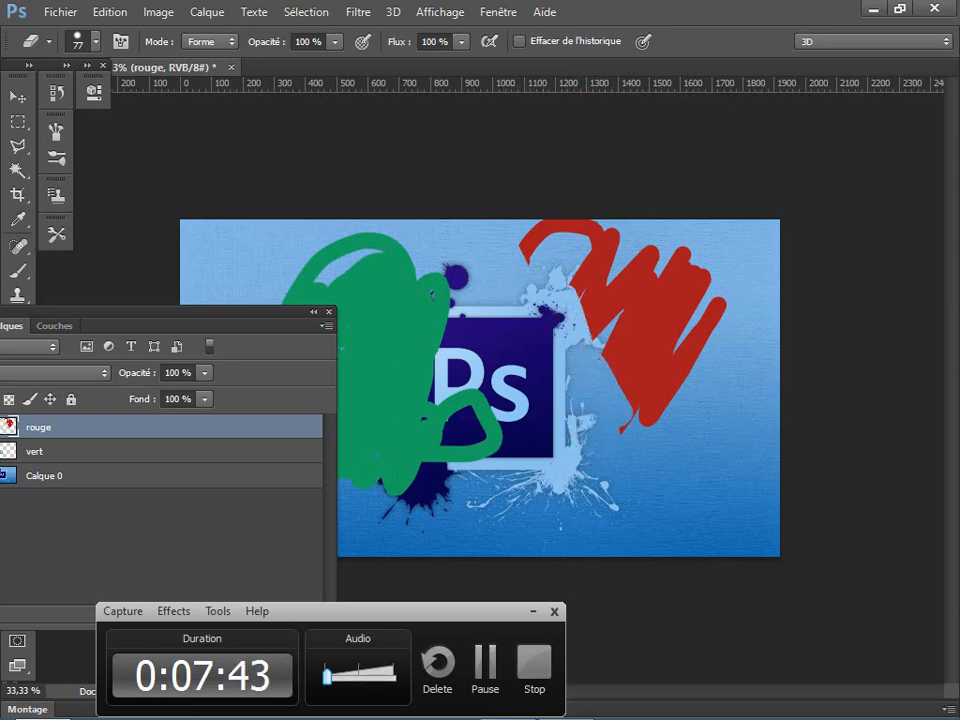
# Select the vert layer and erase the green paint covering the Ps logo
pyautogui.moveTo(150, 312); pyautogui.dragTo(803, 265)
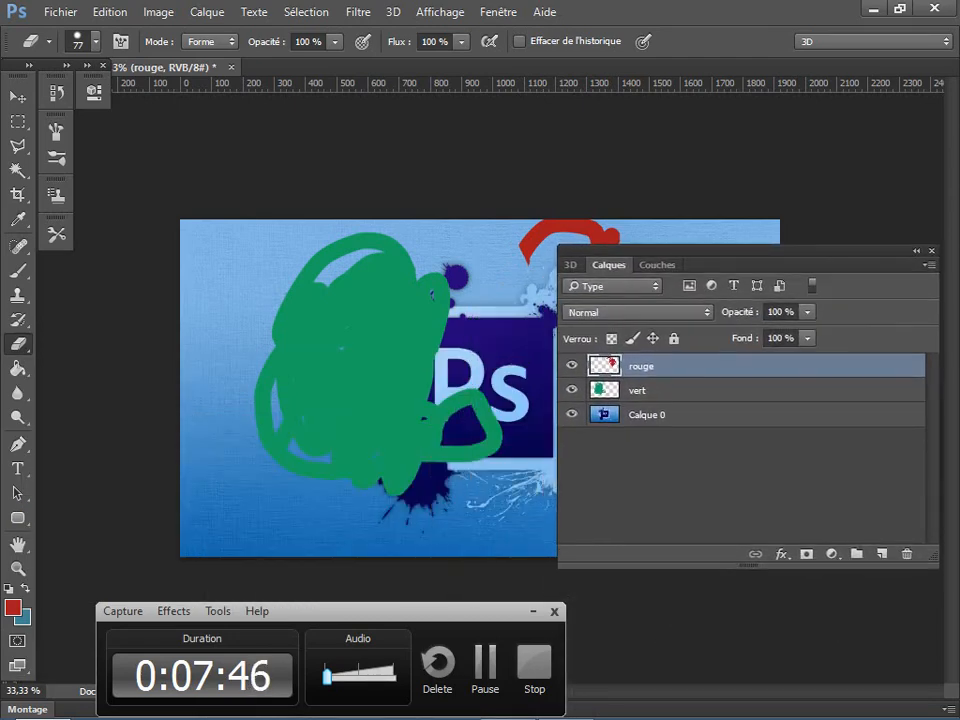
pyautogui.click(680, 390)
pyautogui.moveTo(438, 388)
pyautogui.mouseDown()
pyautogui.moveTo(450, 449)
pyautogui.moveTo(472, 410)
pyautogui.moveTo(462, 410)
pyautogui.moveTo(468, 398)
pyautogui.moveTo(395, 478)
pyautogui.moveTo(412, 448)
pyautogui.moveTo(445, 283)
pyautogui.moveTo(362, 472)
pyautogui.mouseUp()
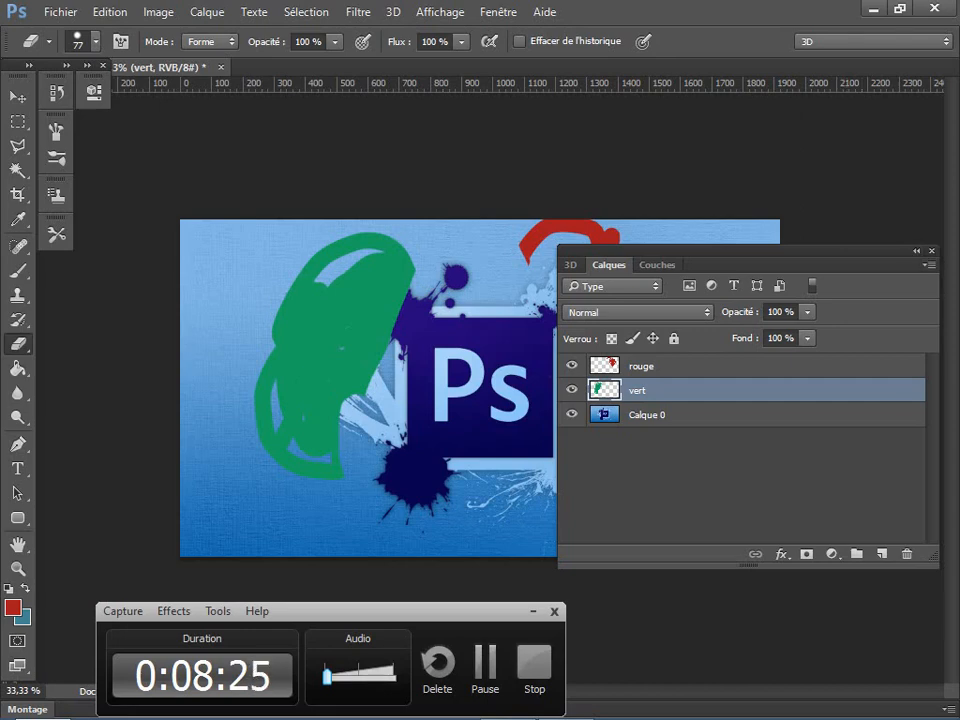
# Save the layered image to Bureau as Photoshop.psd, with Calques kept and Maximiser la compatibilité enabled
pyautogui.moveTo(800, 251); pyautogui.dragTo(829, 643)
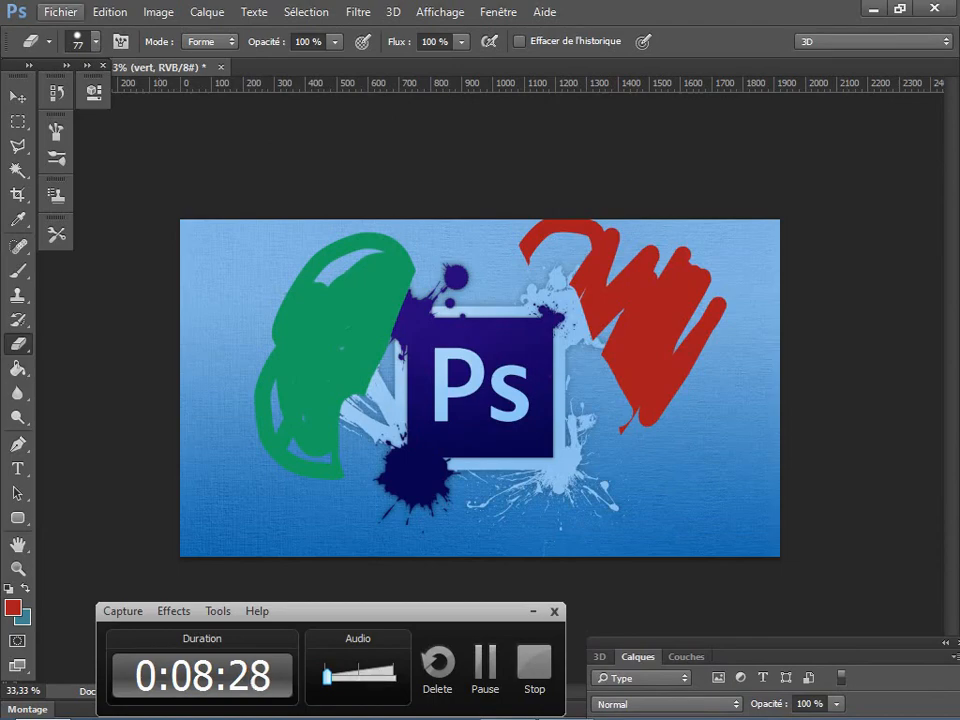
pyautogui.click(60, 12)
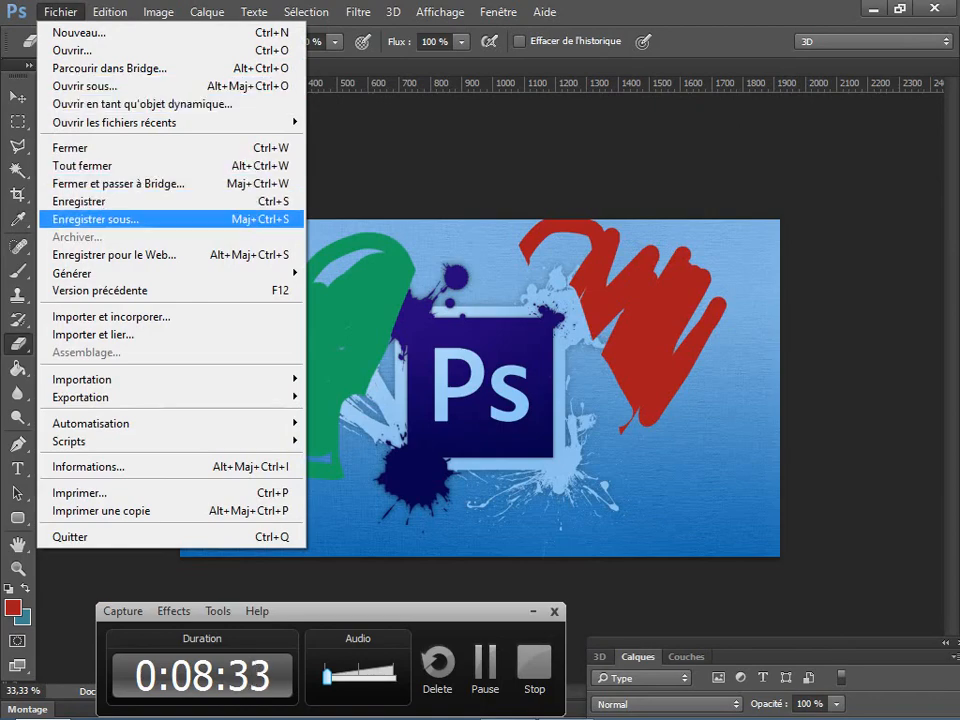
pyautogui.click(95, 219)
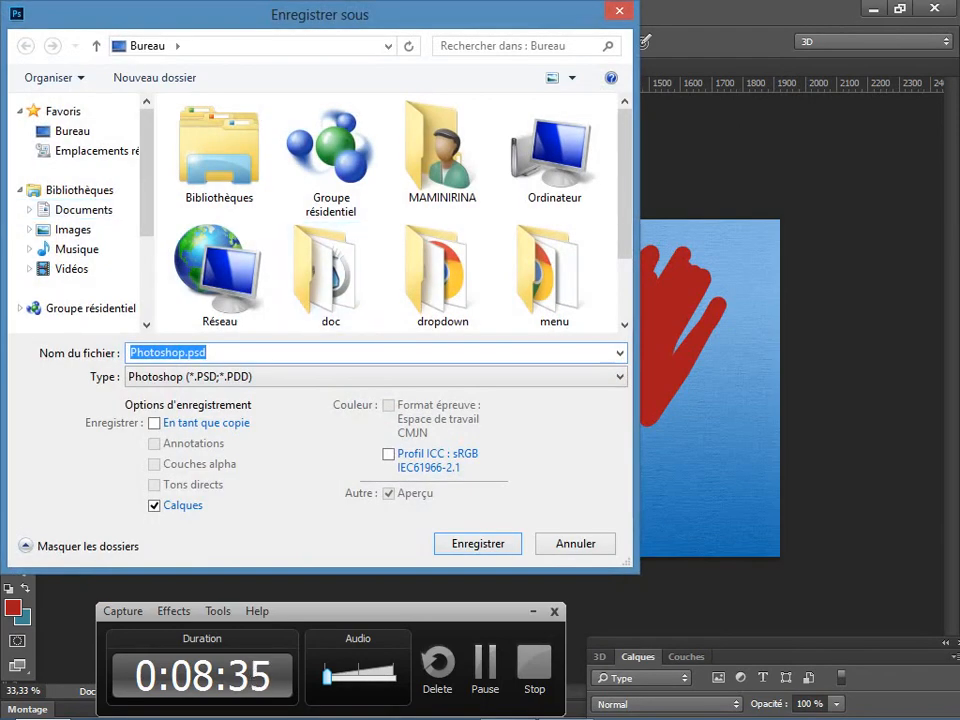
pyautogui.moveTo(624, 185); pyautogui.dragTo(624, 242)
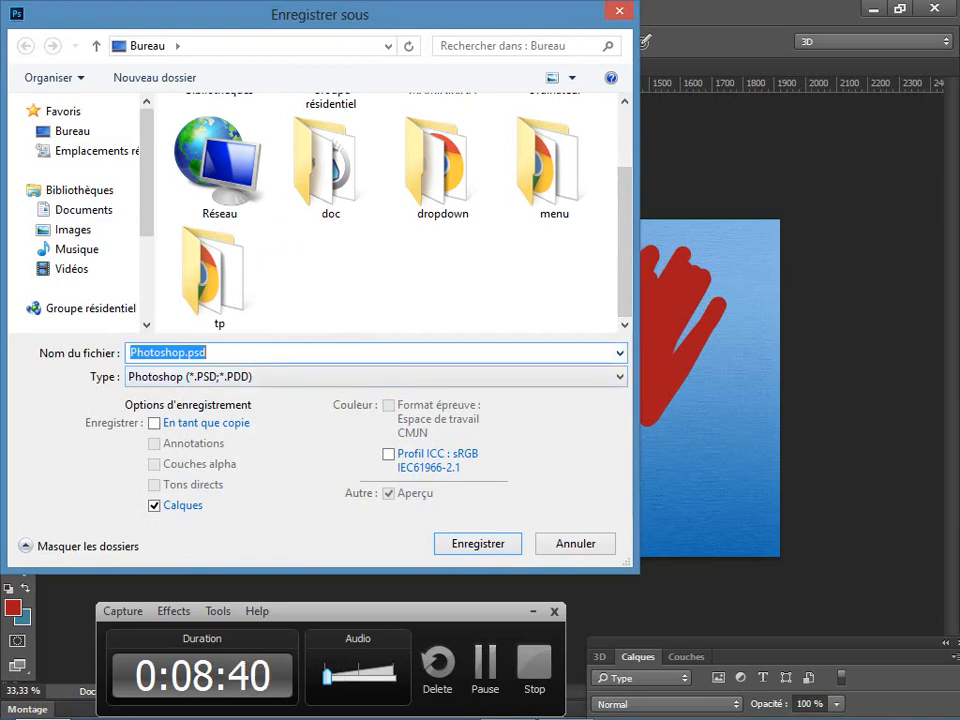
pyautogui.click(206, 352)
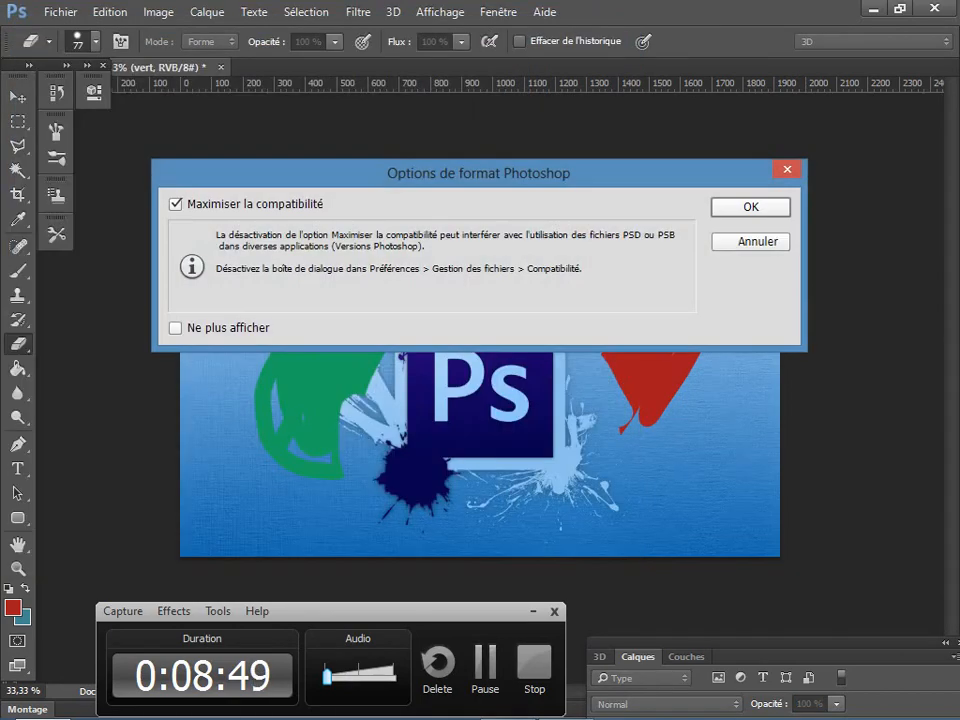
pyautogui.press('Return')
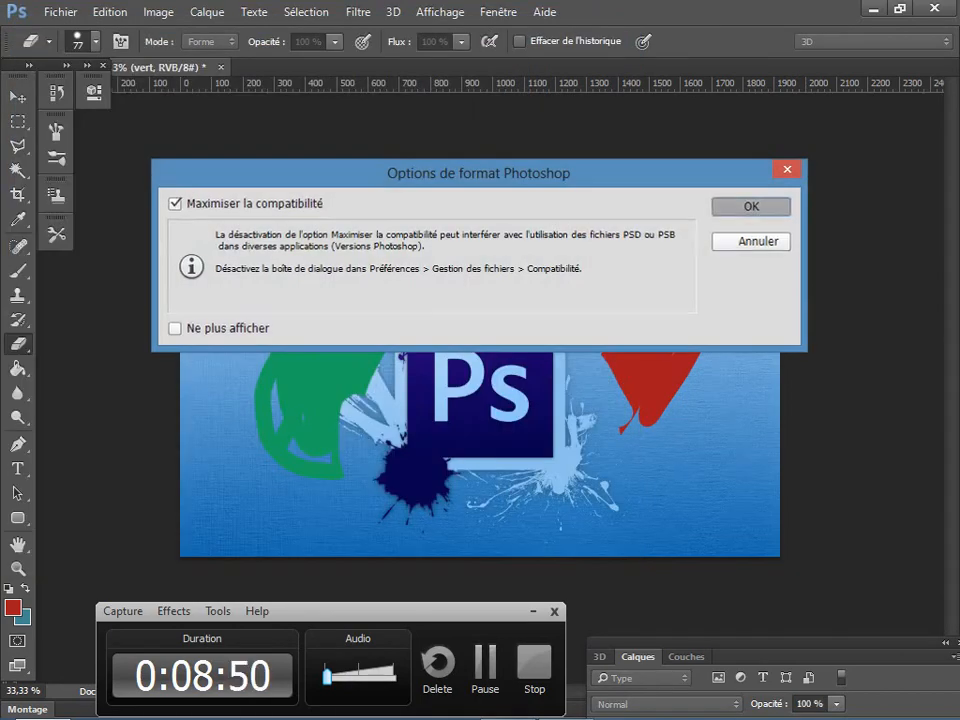
# Switch to the desktop and reposition the Photoshop.psd file icon beside the wallpaper's Ps logo
pyautogui.click(934, 8)
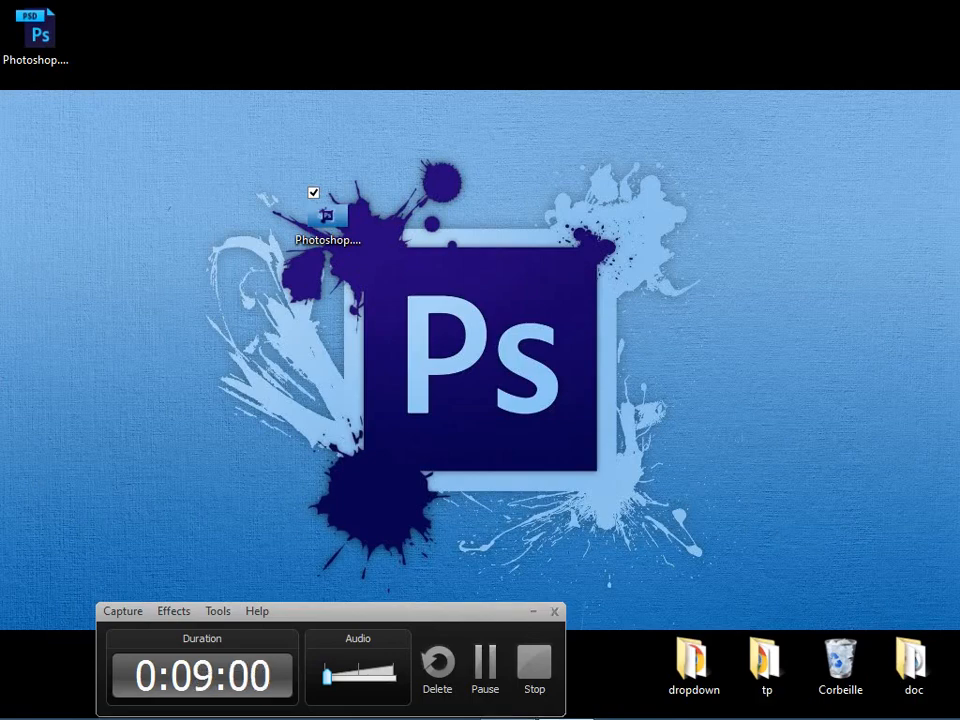
pyautogui.moveTo(390, 611); pyautogui.dragTo(440, 645)
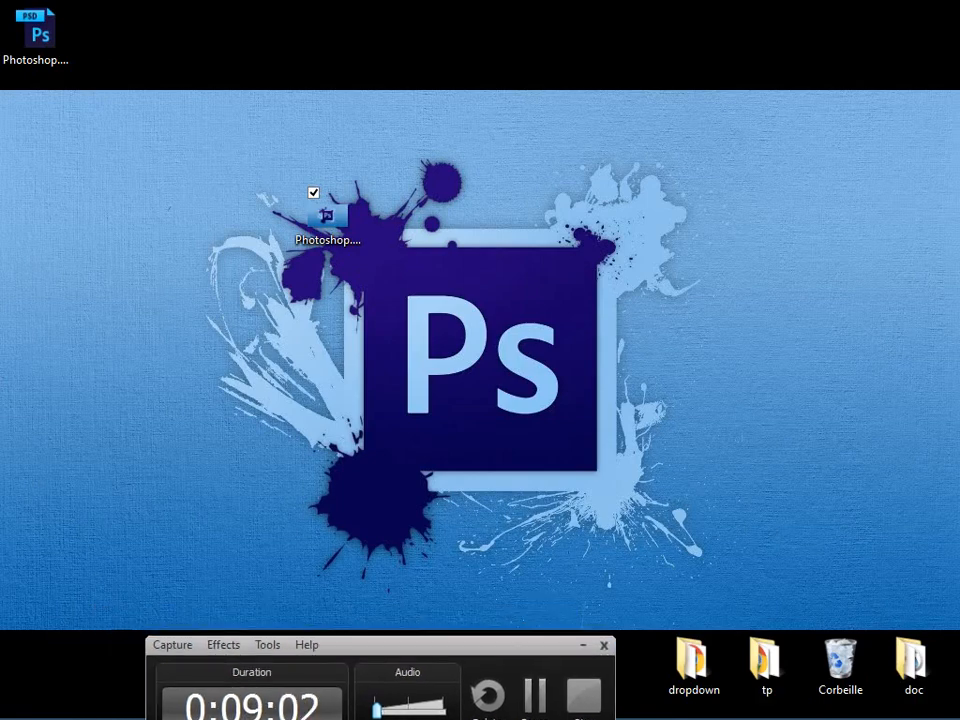
pyautogui.click(36, 36)
pyautogui.moveTo(36, 35); pyautogui.dragTo(182, 312)
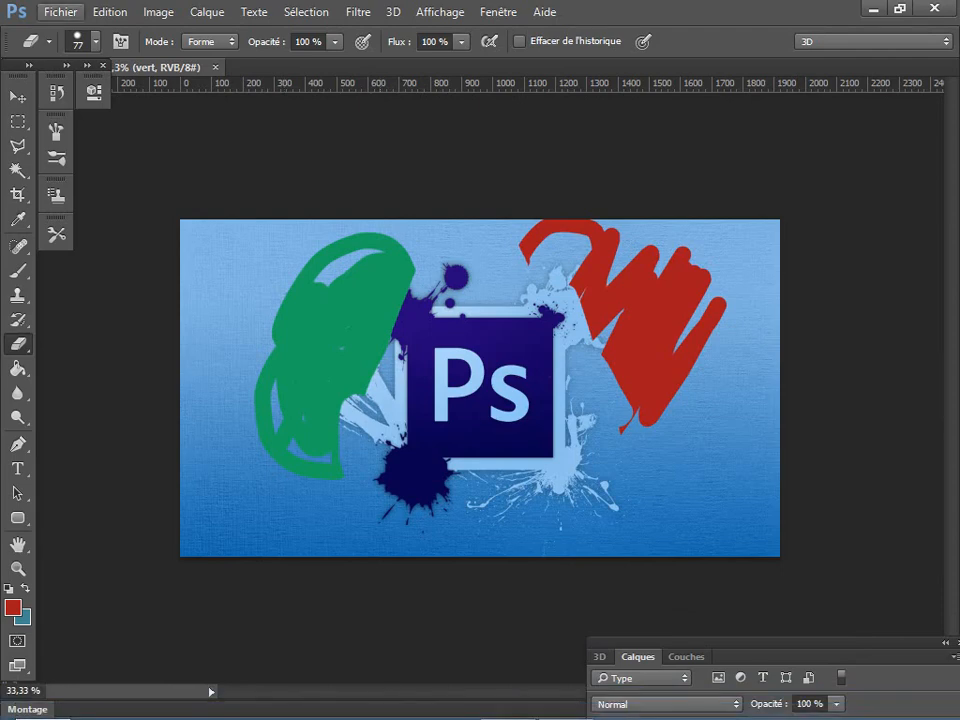
# Start saving a copy of the image to Bureau in JPEG format and decline replacing the existing Photoshop.jpg
pyautogui.click(60, 12)
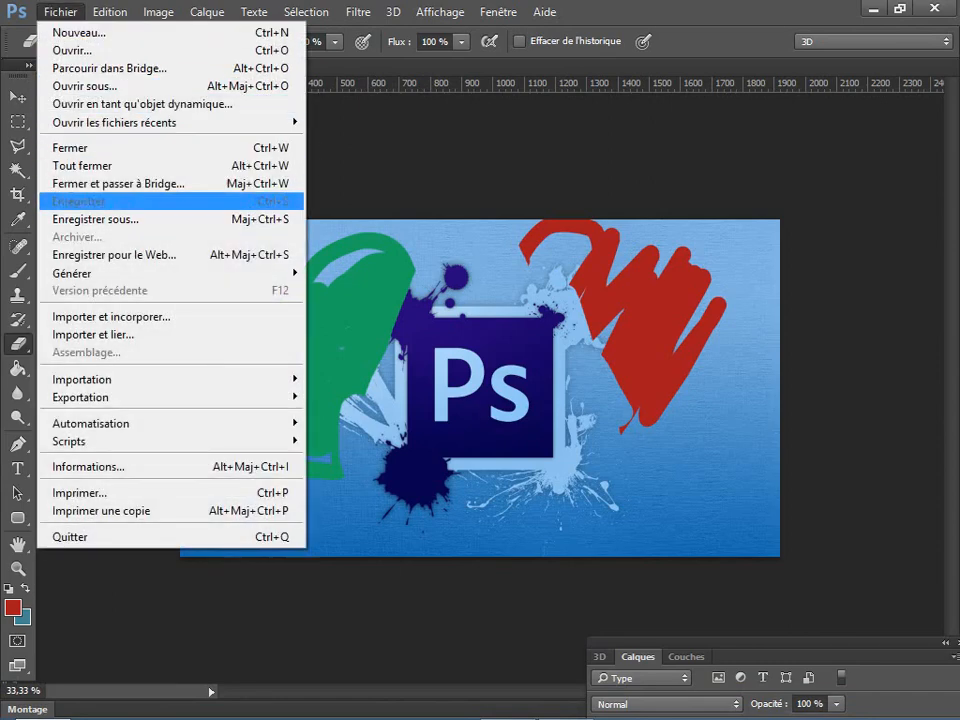
pyautogui.click(60, 12)
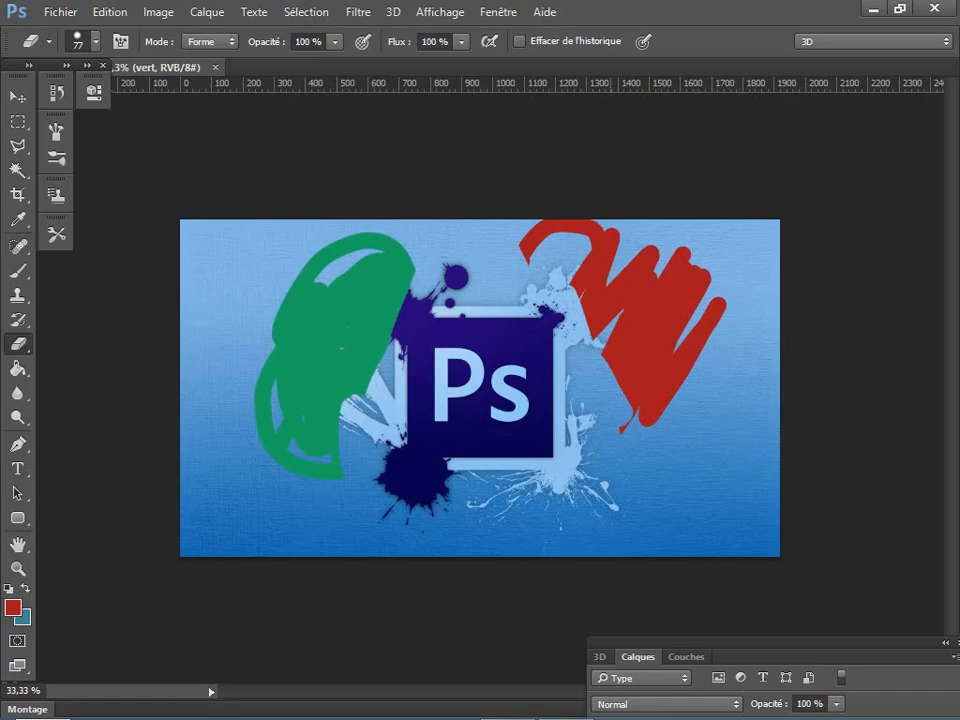
pyautogui.hotkey('ctrl', 'shift', 's')
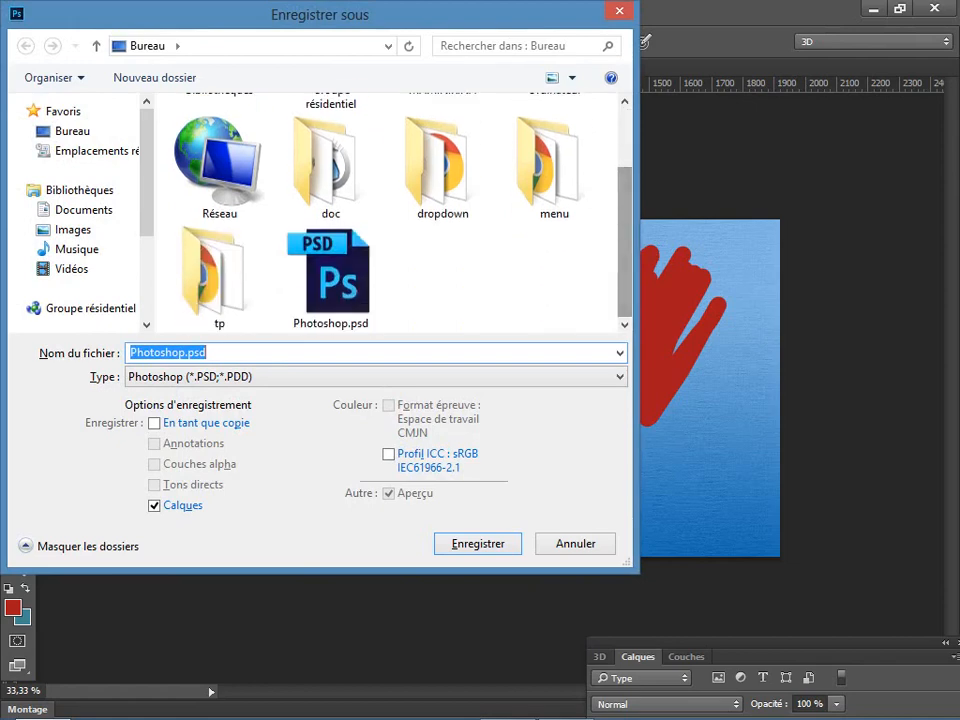
pyautogui.click(375, 376)
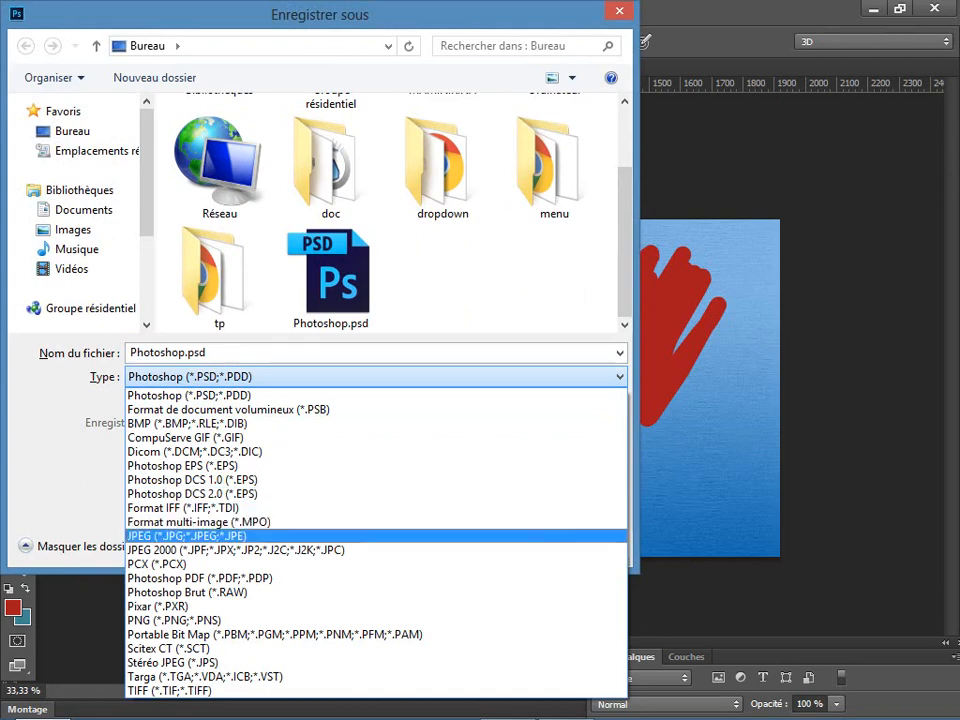
pyautogui.click(187, 536)
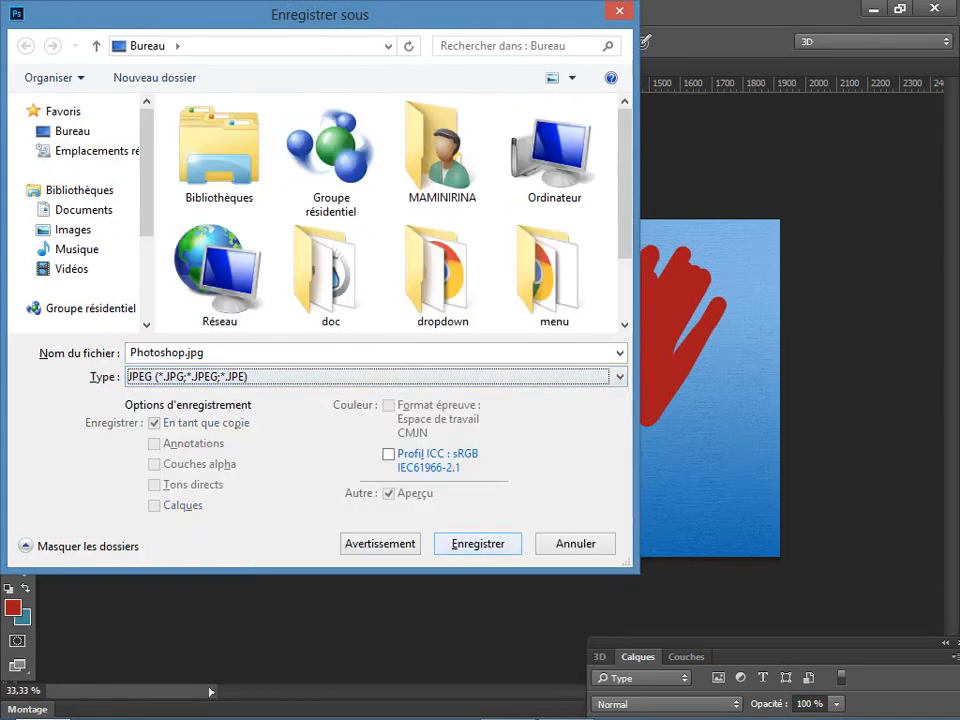
pyautogui.press('Return')
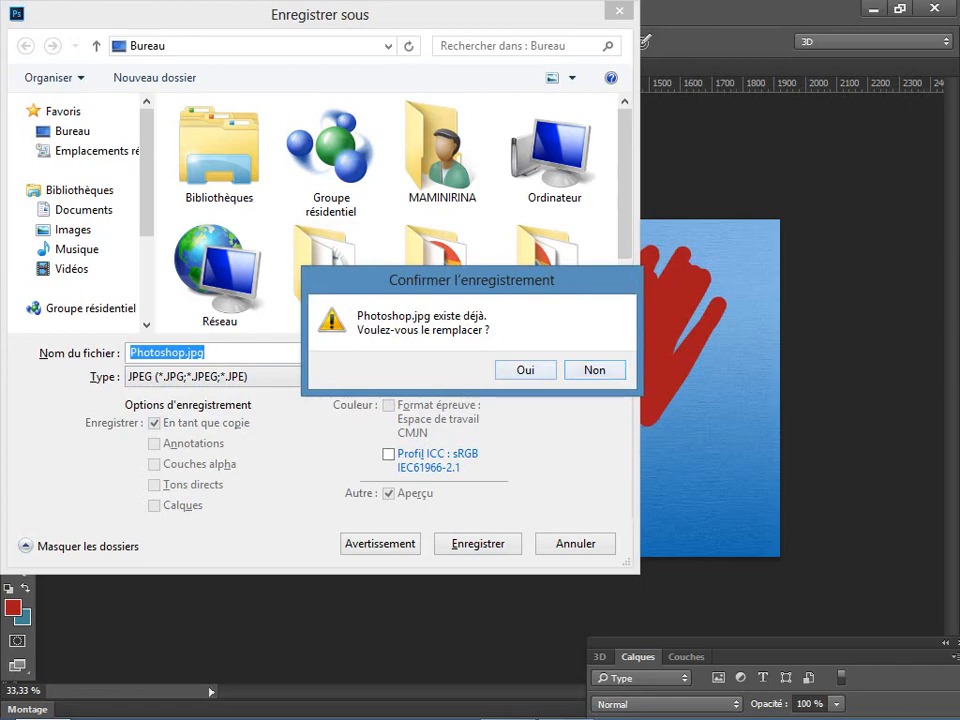
pyautogui.click(525, 370)
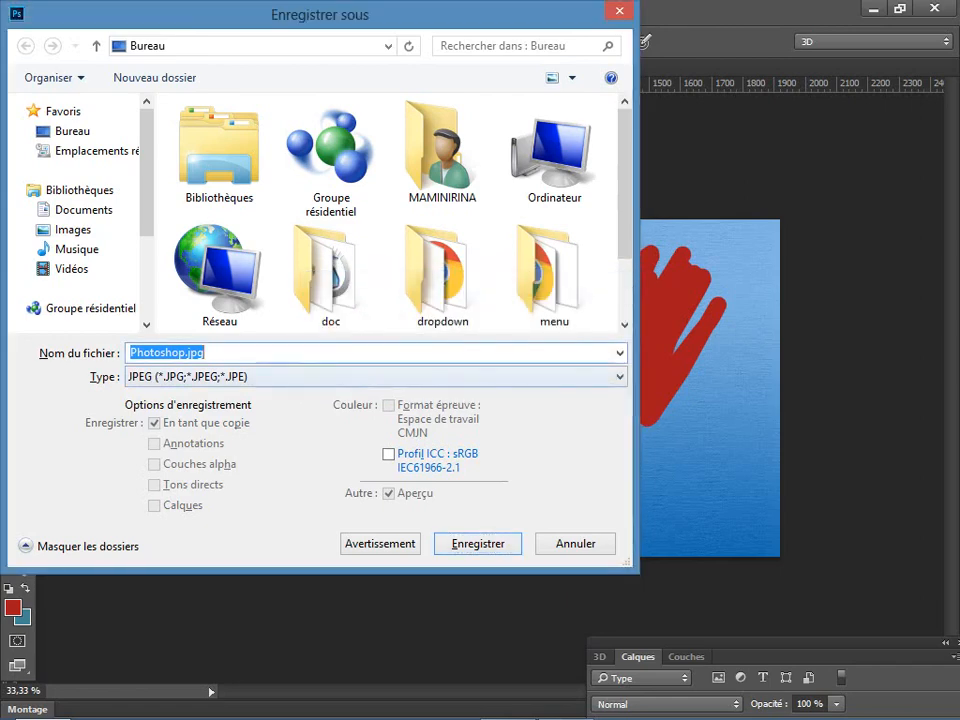
# Name the JPEG copy Photoshop2.jpg and save it with quality 7 (Moyenne) in the standard base format
pyautogui.click(205, 352)
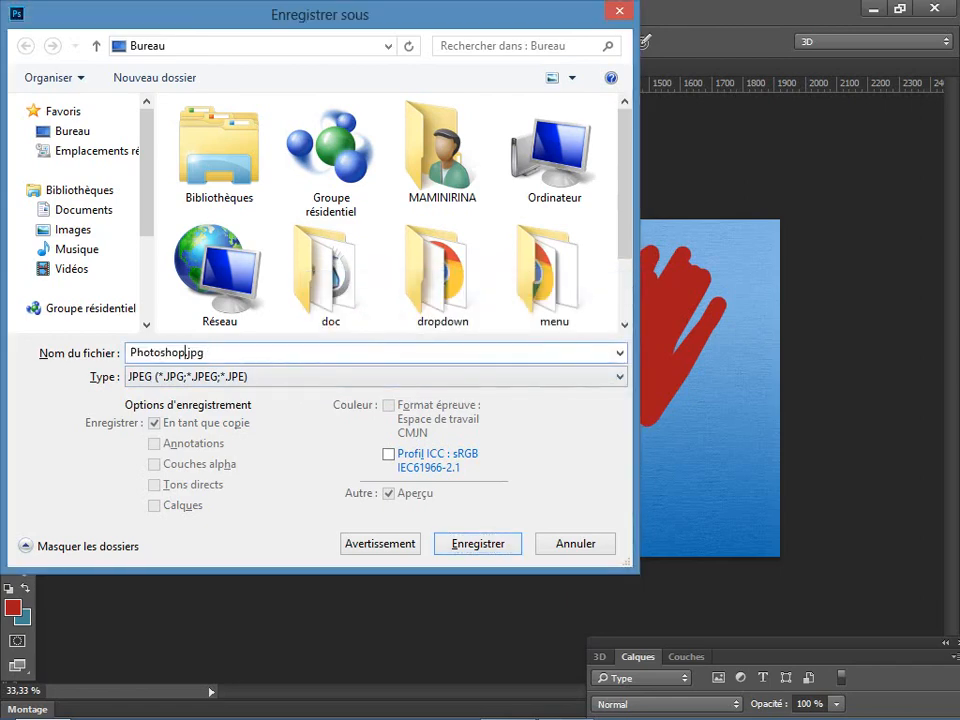
pyautogui.click(190, 352)
pyautogui.write('2')
pyautogui.press('Return')
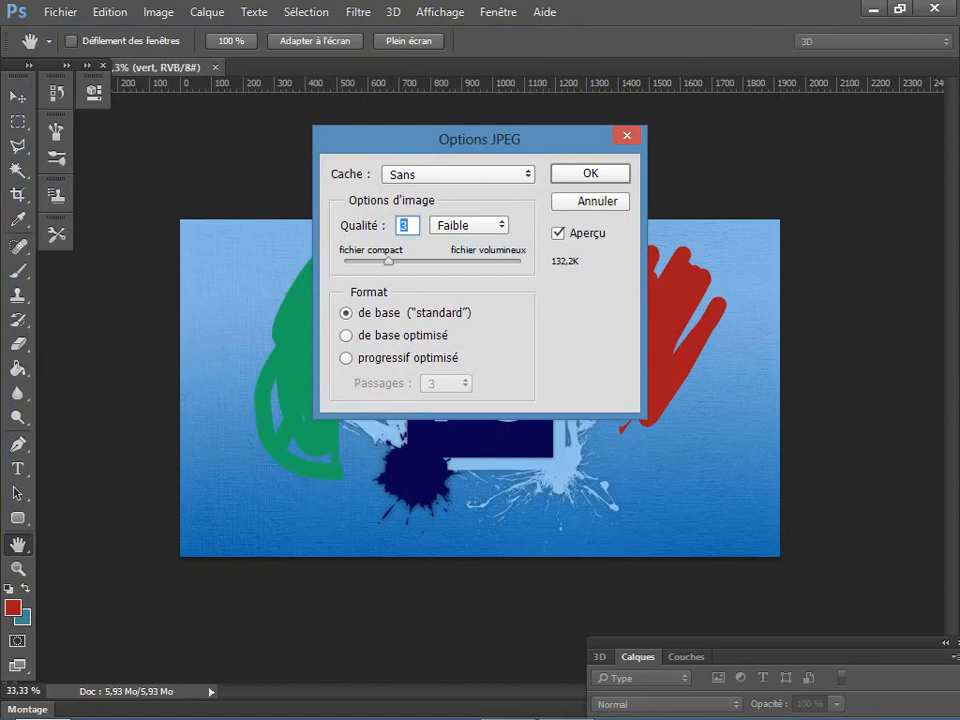
pyautogui.press('Up')
pyautogui.press('Up')
pyautogui.press('Up')
pyautogui.press('Up')
pyautogui.press('Up')
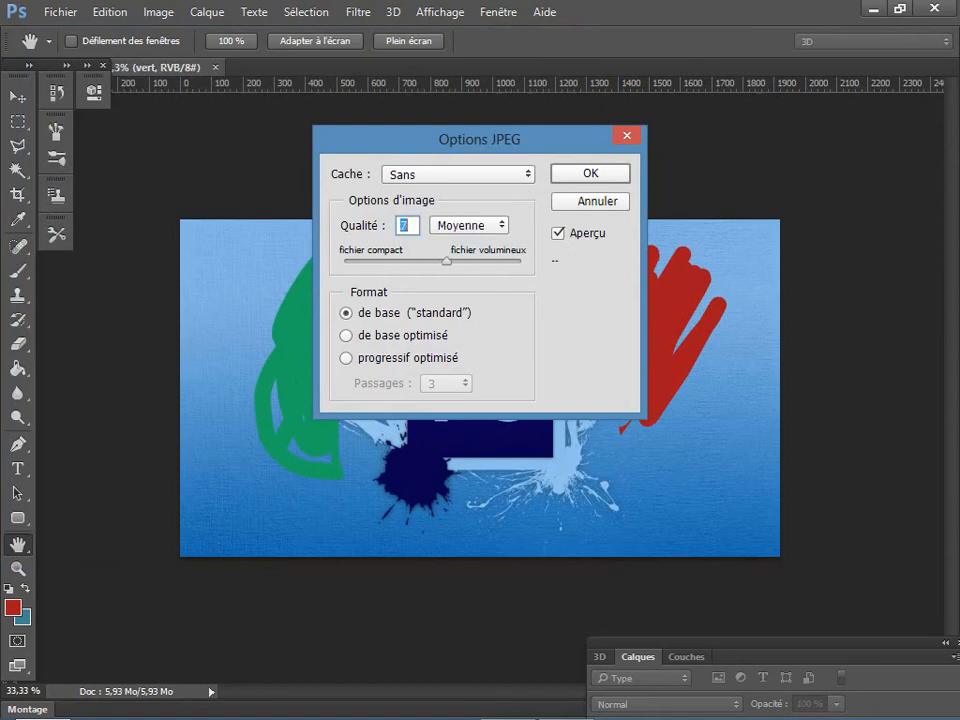
pyautogui.press('Return')
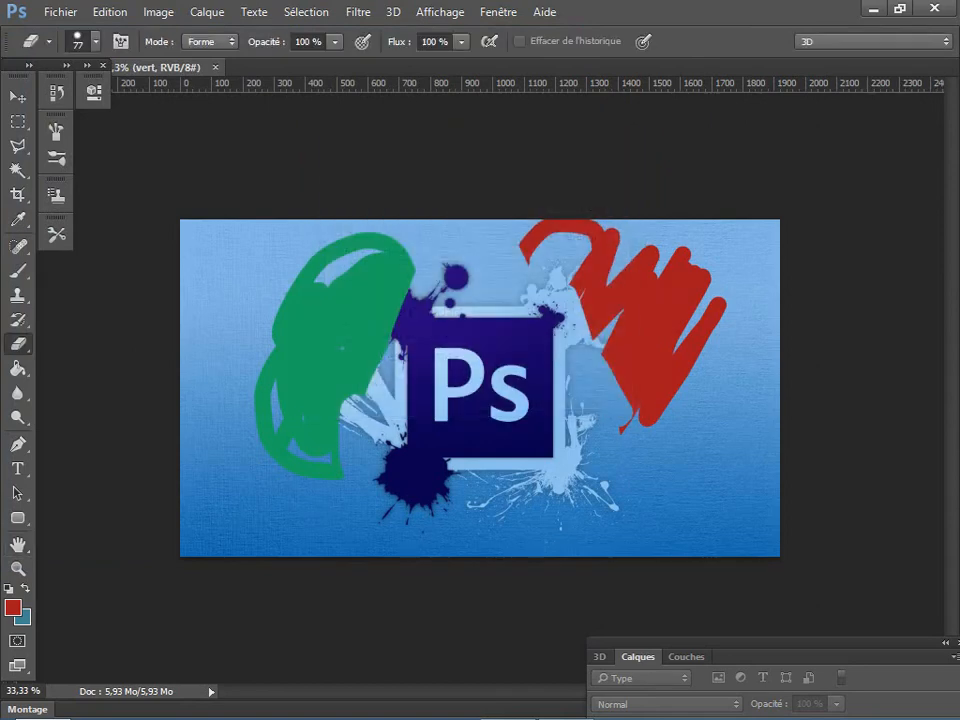
# Open Photoshop2.jpg from the desktop to check the exported picture, and close the viewer
pyautogui.click(873, 9)
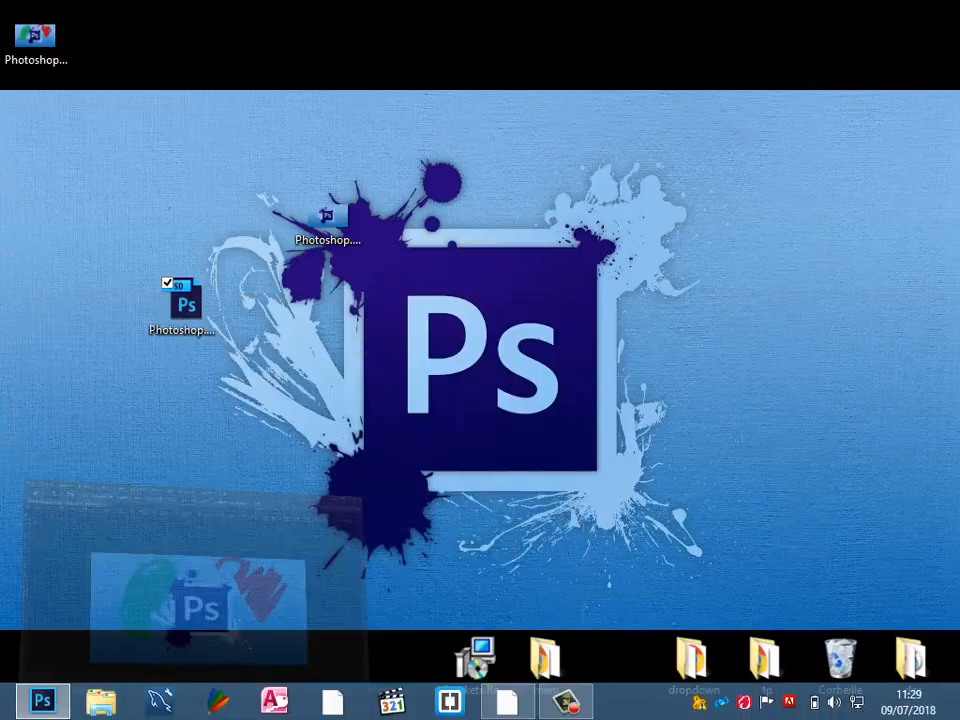
pyautogui.doubleClick(35, 40)
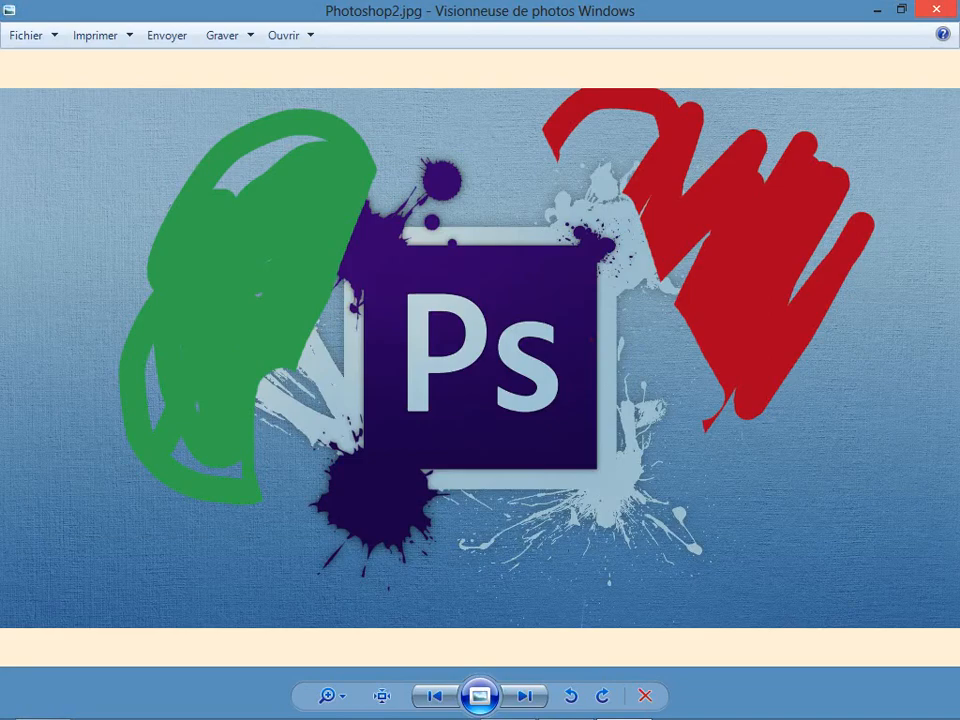
pyautogui.click(936, 9)
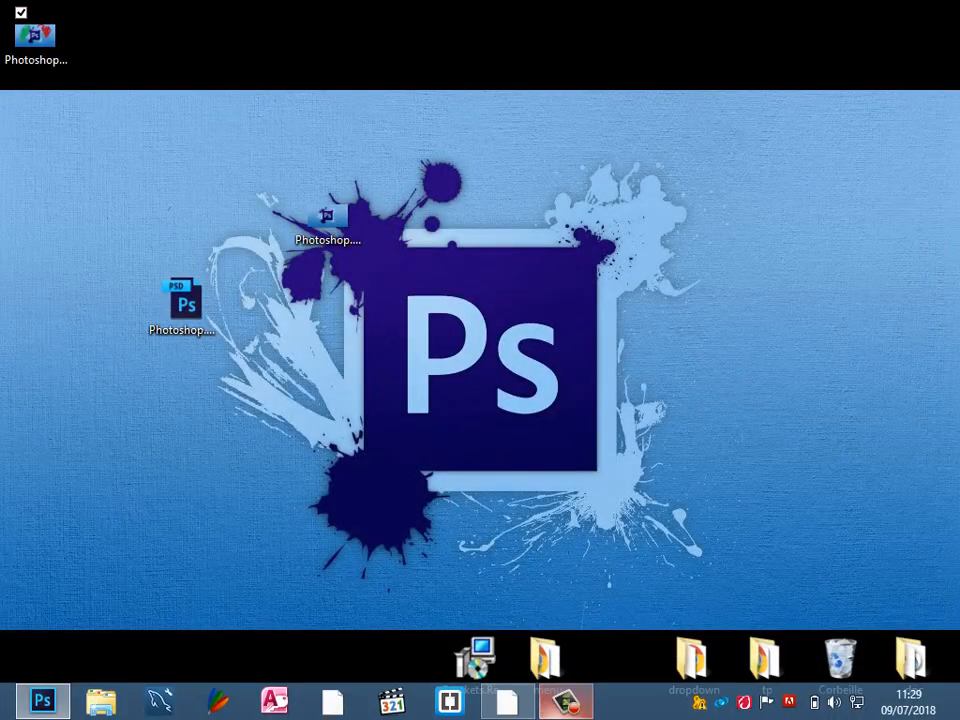
# Switch back to the layered image in Photoshop and bring up the screen recorder window
pyautogui.moveTo(566, 702)
pyautogui.click(42, 700)
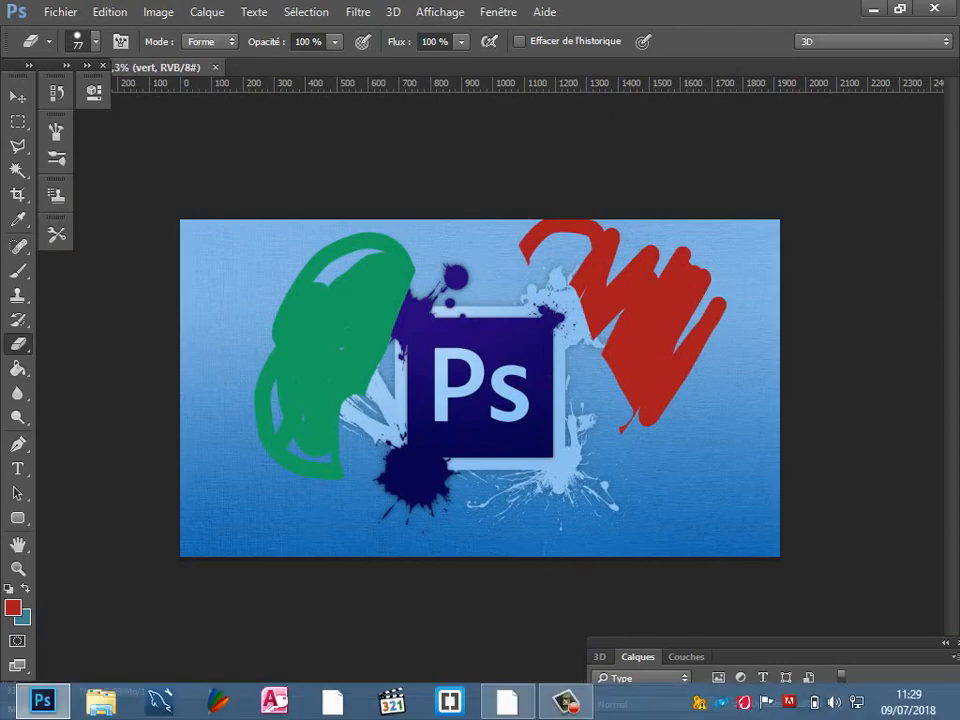
pyautogui.click(561, 703)
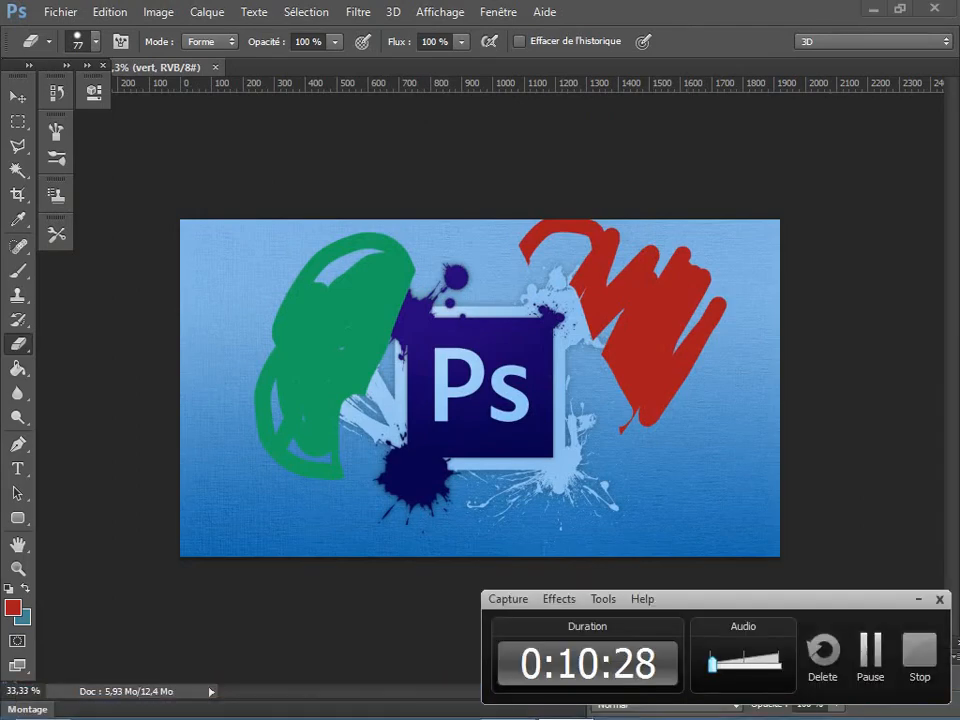